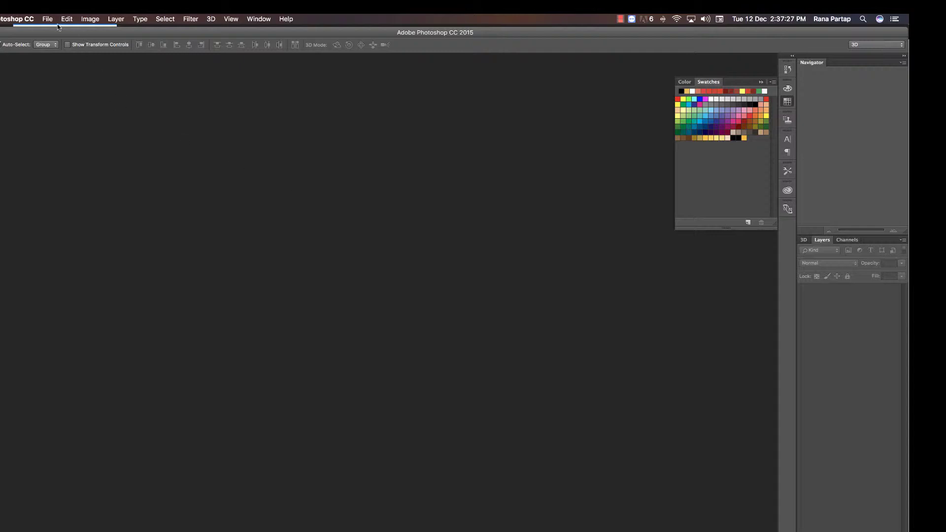
# - Create a 1280 × 720 px RGB document with transparent background contents, giving Layer 1
pyautogui.click(59, 30)
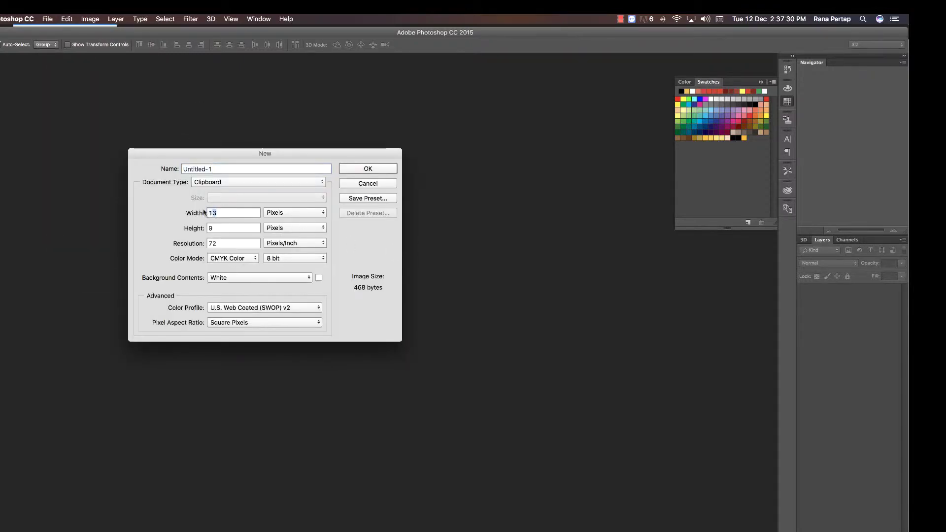
pyautogui.write('1280')
pyautogui.click(222, 226)
pyautogui.write('20')
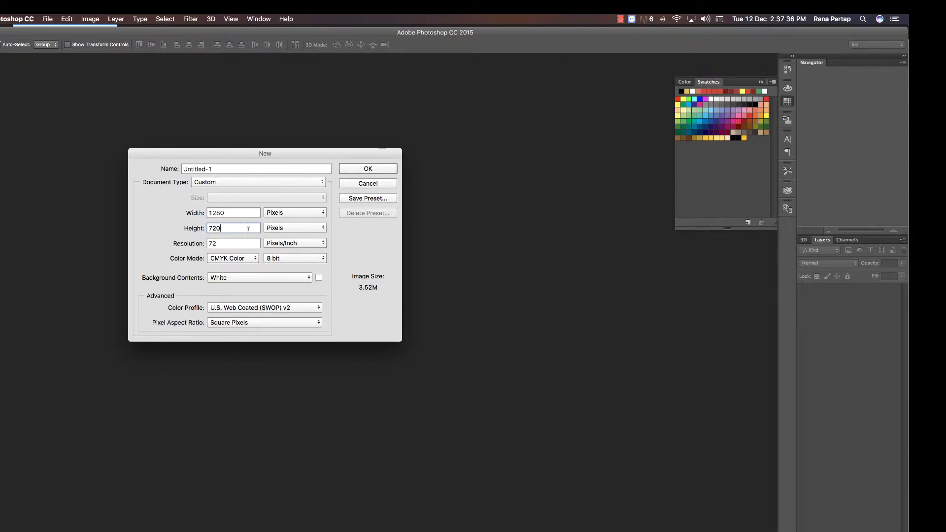
pyautogui.click(240, 257)
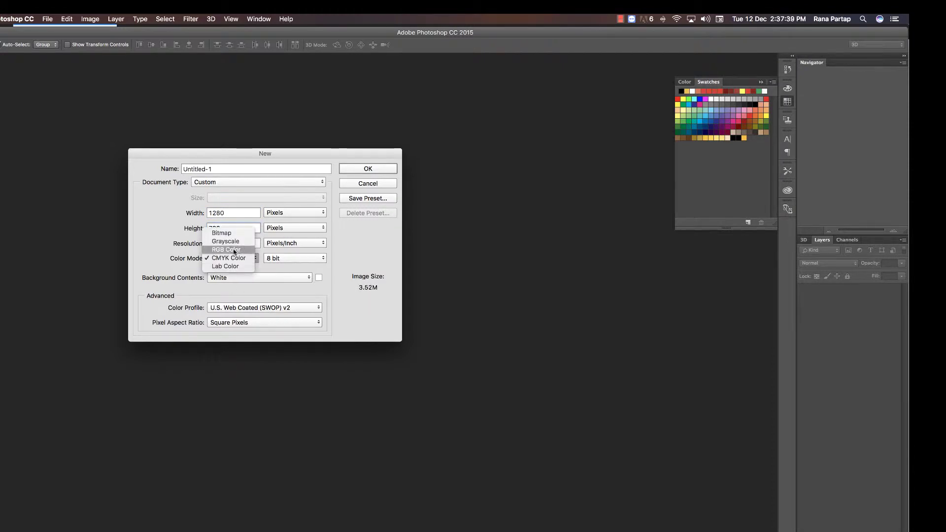
pyautogui.click(228, 249)
pyautogui.click(240, 280)
pyautogui.click(239, 294)
pyautogui.click(351, 173)
# - Zoom the canvas to 200% and type the word 'Stocker' as a text layer
pyautogui.press('z')
pyautogui.click(356, 293)
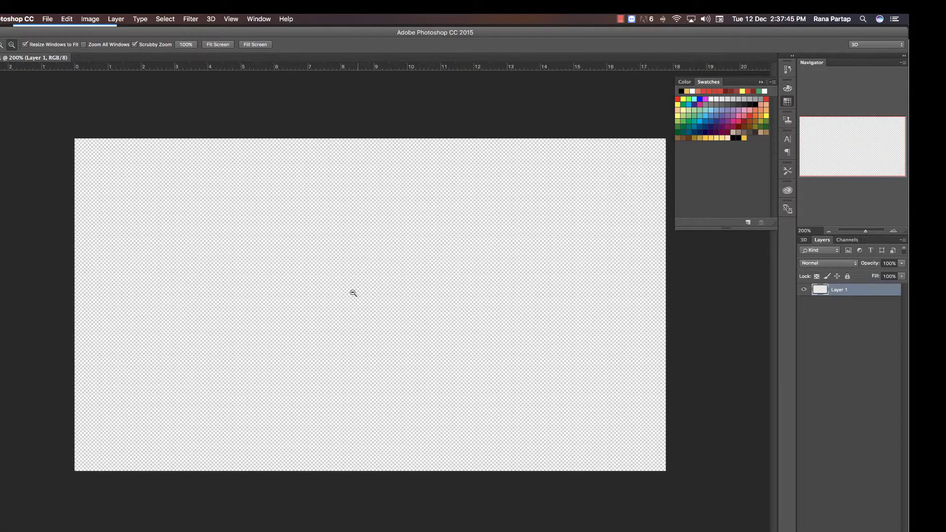
pyautogui.press('t')
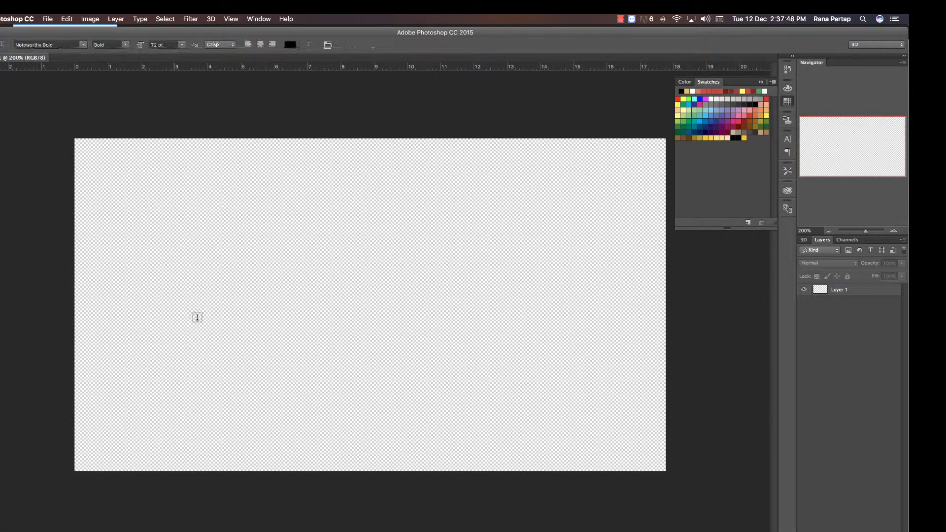
pyautogui.click(226, 319)
pyautogui.write('St')
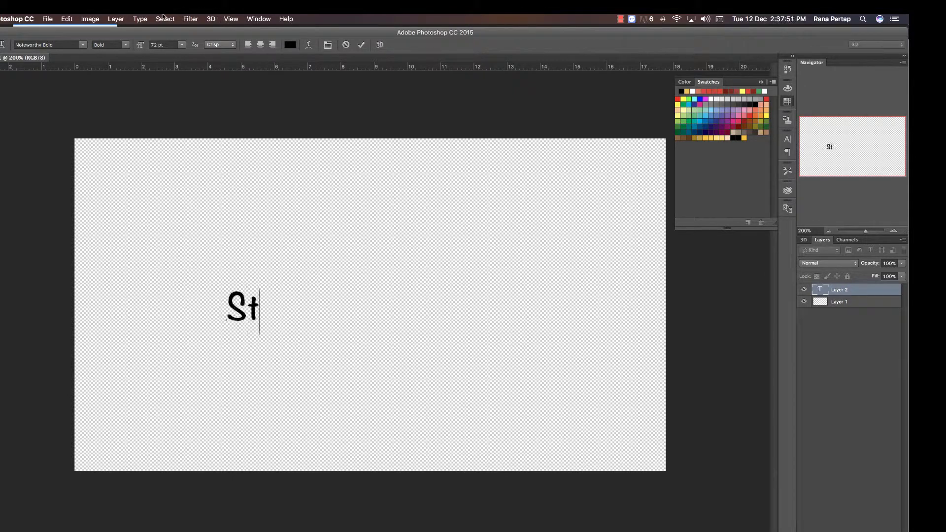
pyautogui.write('ocker')
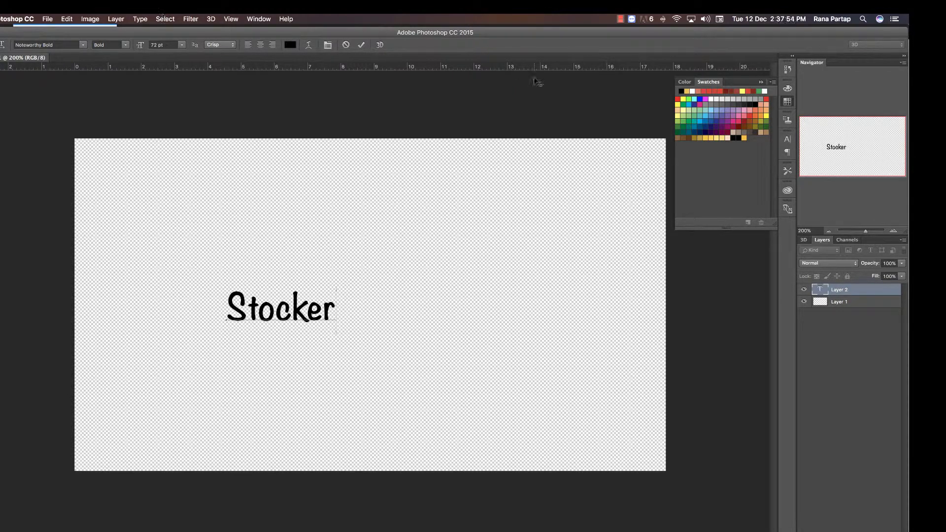
pyautogui.hotkey('ctrl', 'Return')
# - Scale the Stocker text up and centre it on the canvas
pyautogui.hotkey('ctrl', 't')
pyautogui.moveTo(337, 287)
pyautogui.mouseDown()
pyautogui.moveTo(493, 215)
pyautogui.moveTo(454, 239)
pyautogui.mouseUp()
pyautogui.moveTo(388, 294); pyautogui.dragTo(485, 287)
pyautogui.press('Return')
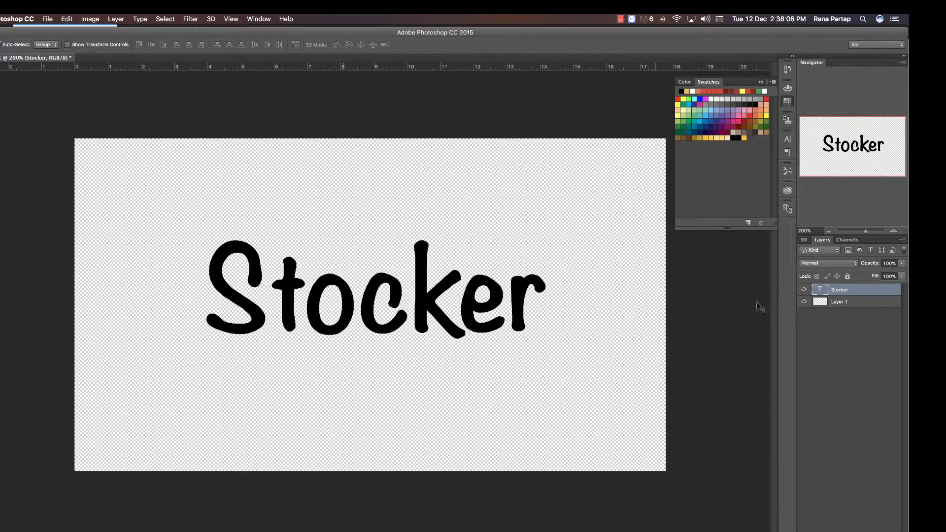
# - Give the Stocker layer a blue #2695eb Color Overlay and enable a Stroke effect
pyautogui.rightClick(855, 290)
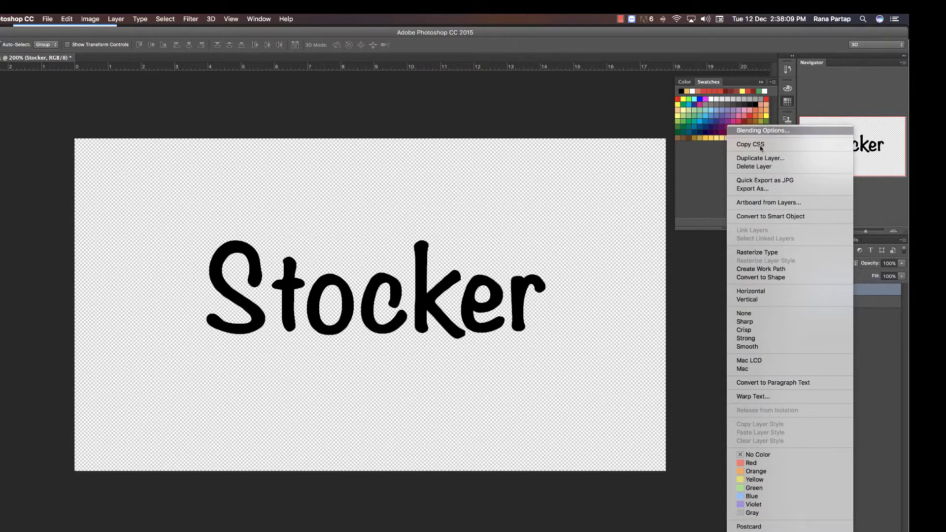
pyautogui.click(779, 132)
pyautogui.moveTo(607, 312); pyautogui.dragTo(555, 220)
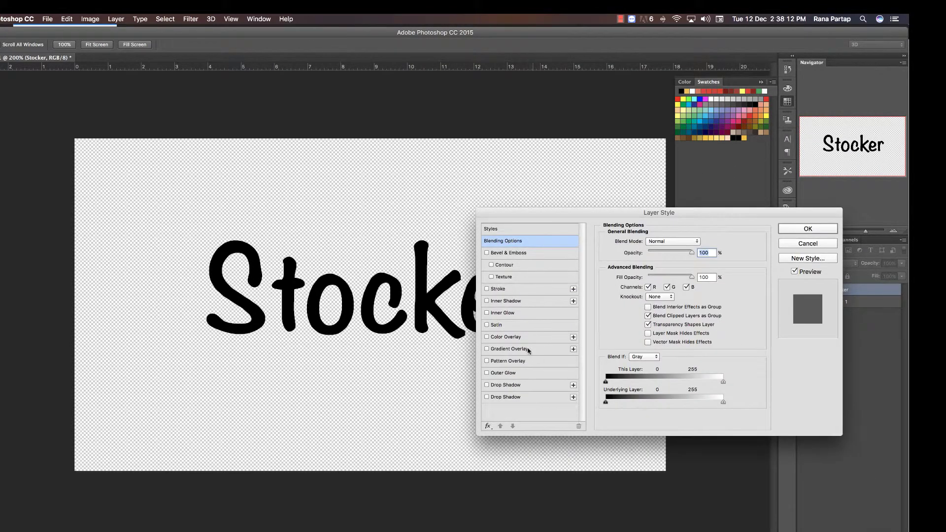
pyautogui.click(495, 337)
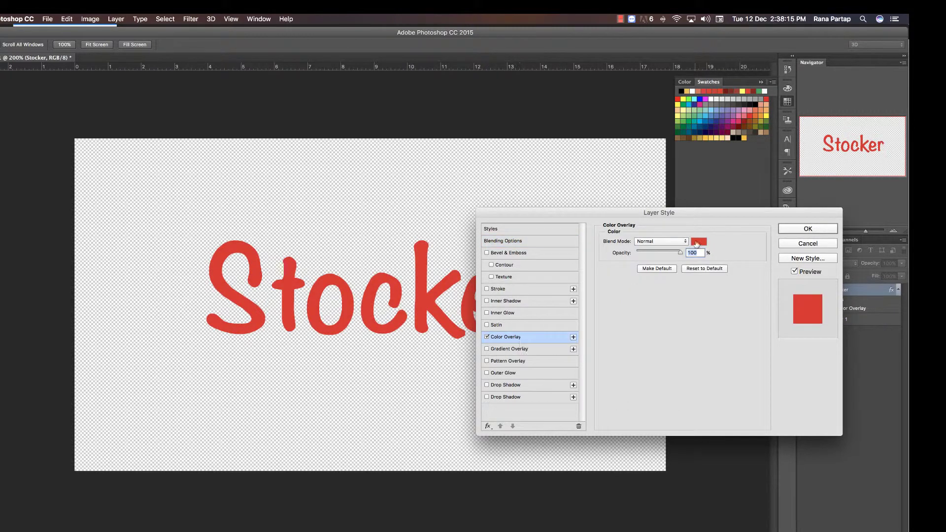
pyautogui.click(698, 242)
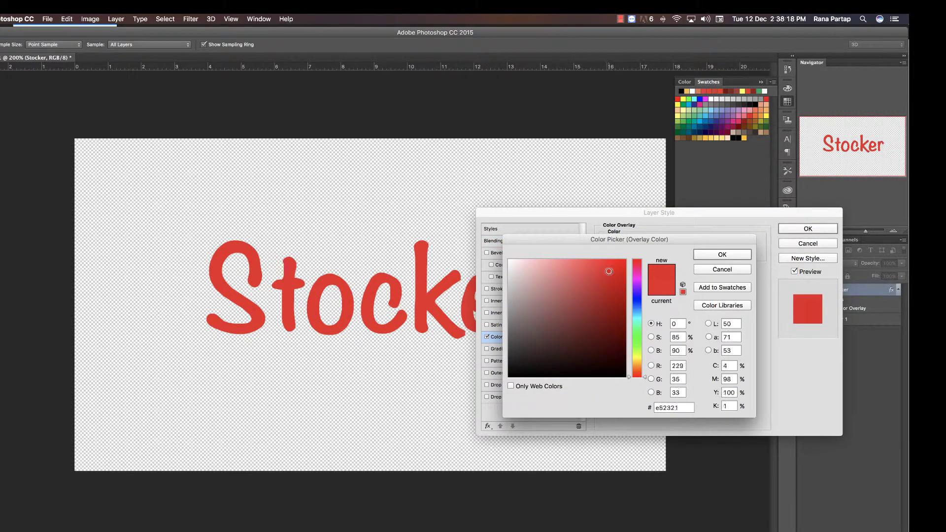
pyautogui.click(638, 312)
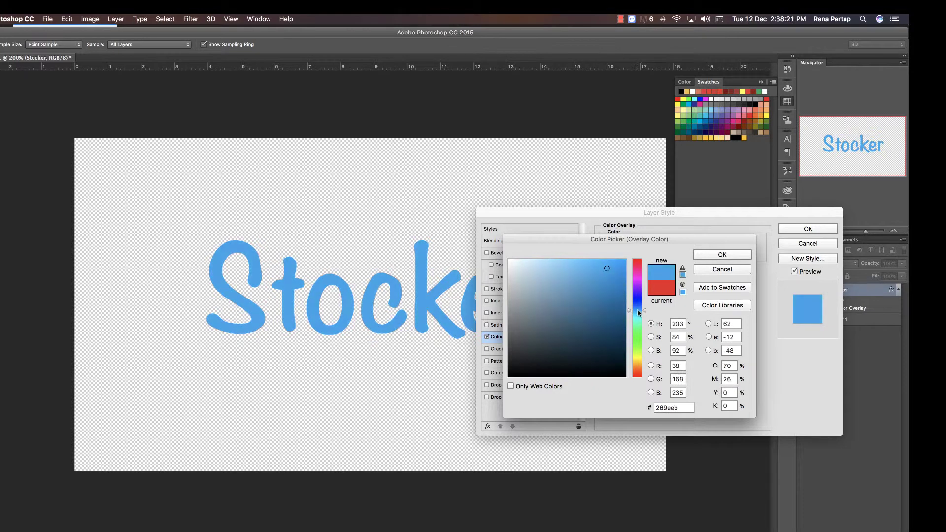
pyautogui.moveTo(637, 310); pyautogui.dragTo(637, 309)
pyautogui.click(714, 257)
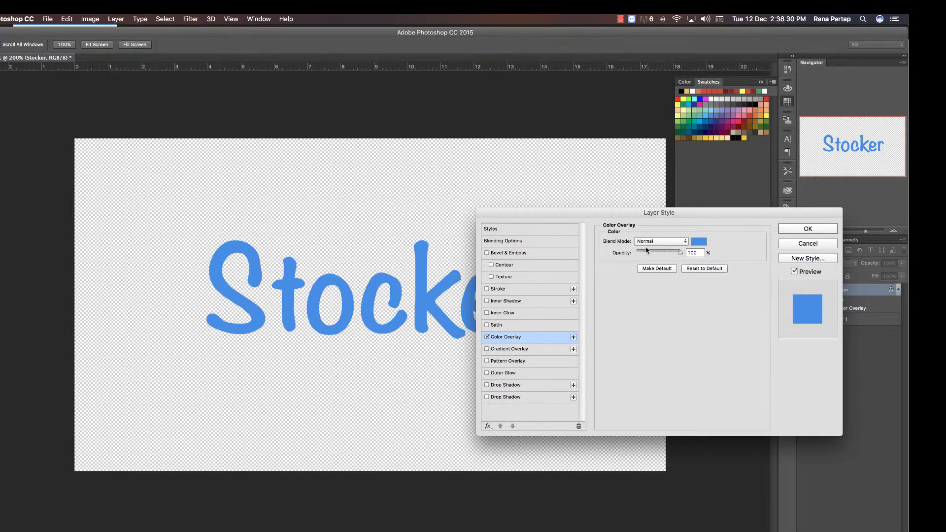
pyautogui.click(501, 291)
# - Set the stroke to 62 px white, apply the layer style, and nudge the text
pyautogui.moveTo(641, 213)
pyautogui.mouseDown()
pyautogui.moveTo(674, 214)
pyautogui.moveTo(684, 241)
pyautogui.mouseUp()
pyautogui.moveTo(639, 215); pyautogui.dragTo(704, 224)
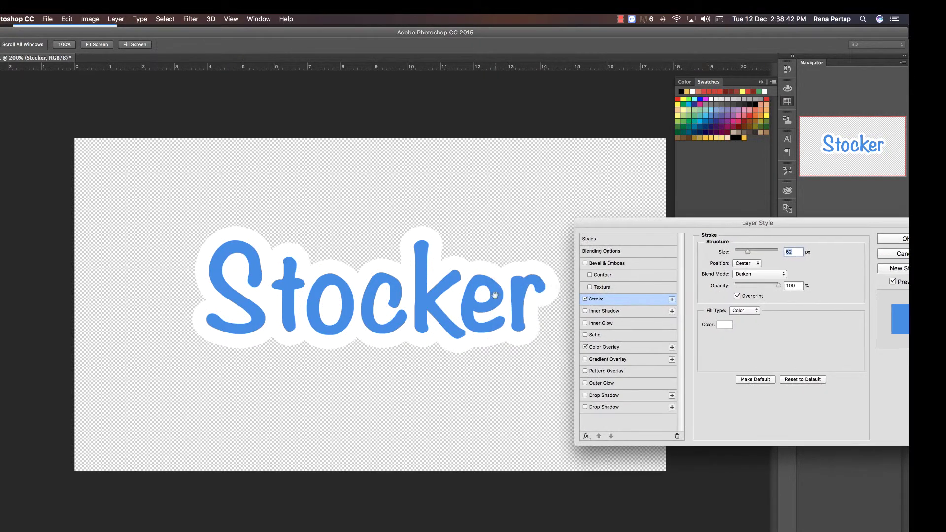
pyautogui.moveTo(798, 225); pyautogui.dragTo(727, 223)
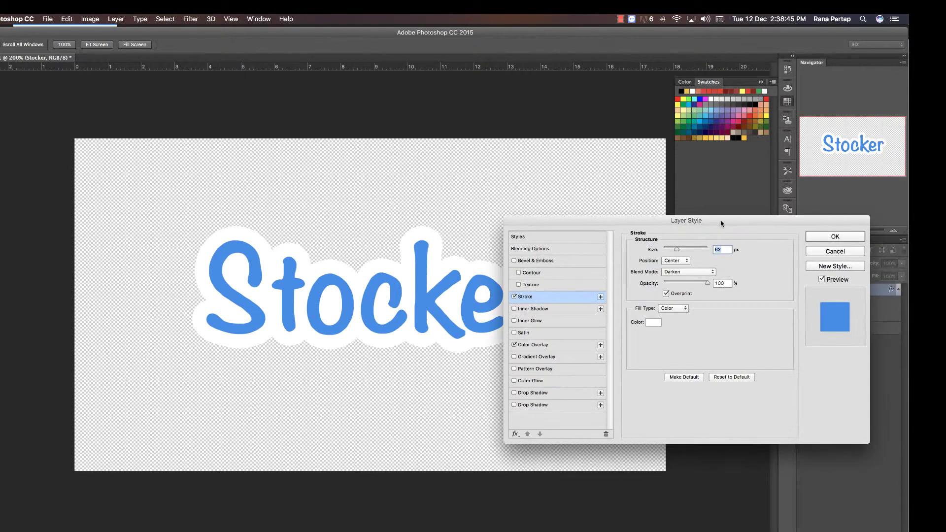
pyautogui.click(652, 324)
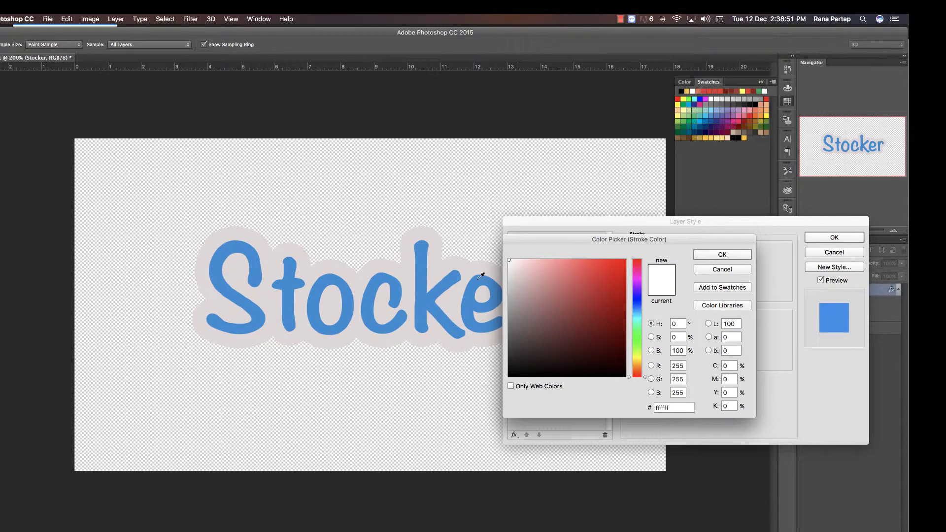
pyautogui.click(716, 261)
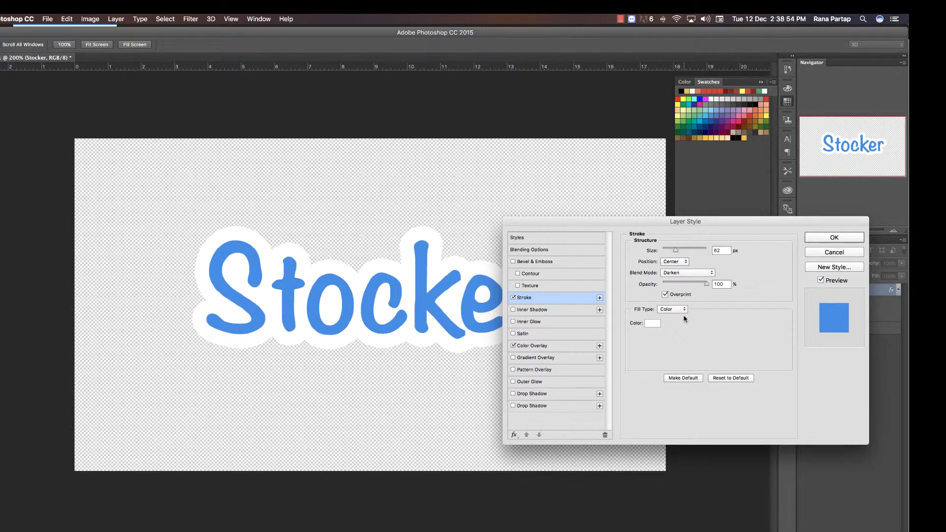
pyautogui.click(834, 237)
pyautogui.moveTo(476, 313)
pyautogui.mouseDown()
pyautogui.moveTo(487, 295)
pyautogui.moveTo(551, 278)
pyautogui.mouseUp()
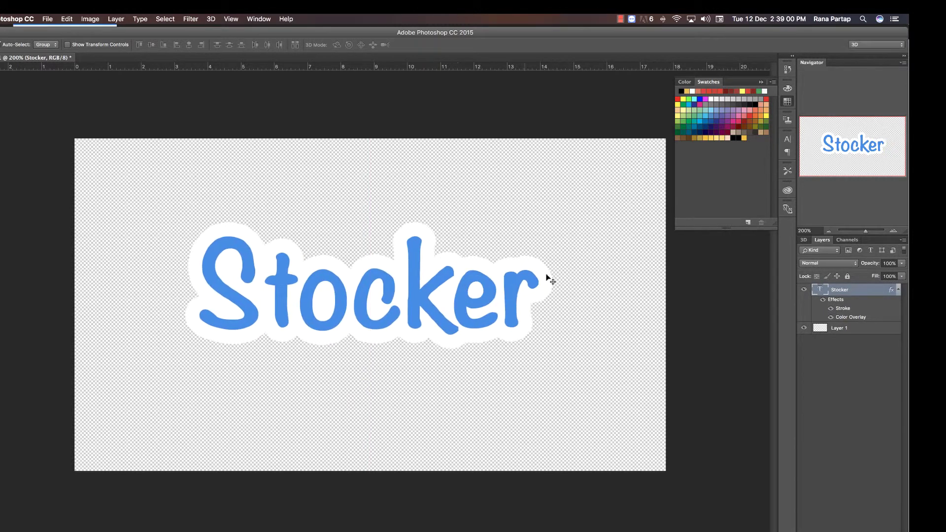
# - Convert Stocker to a smart object, nudge it slightly, and reopen its Blending Options
pyautogui.rightClick(850, 291)
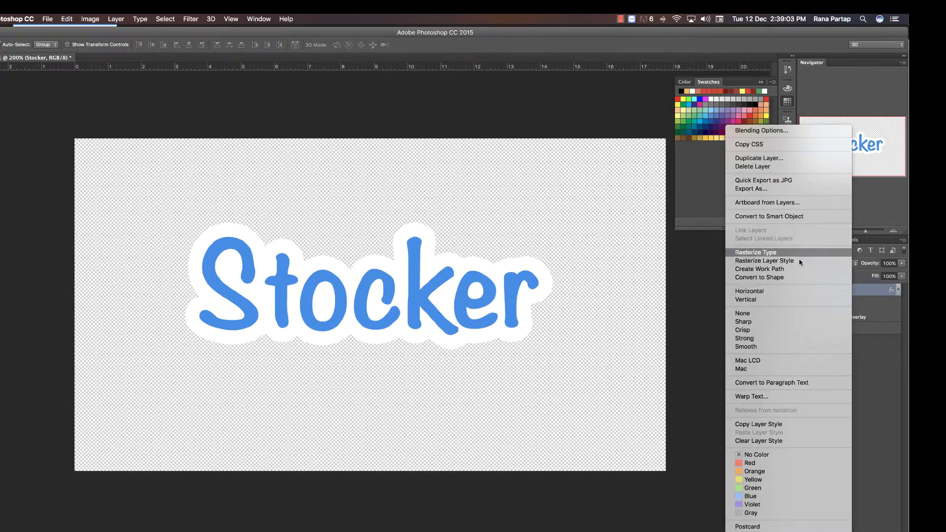
pyautogui.click(781, 218)
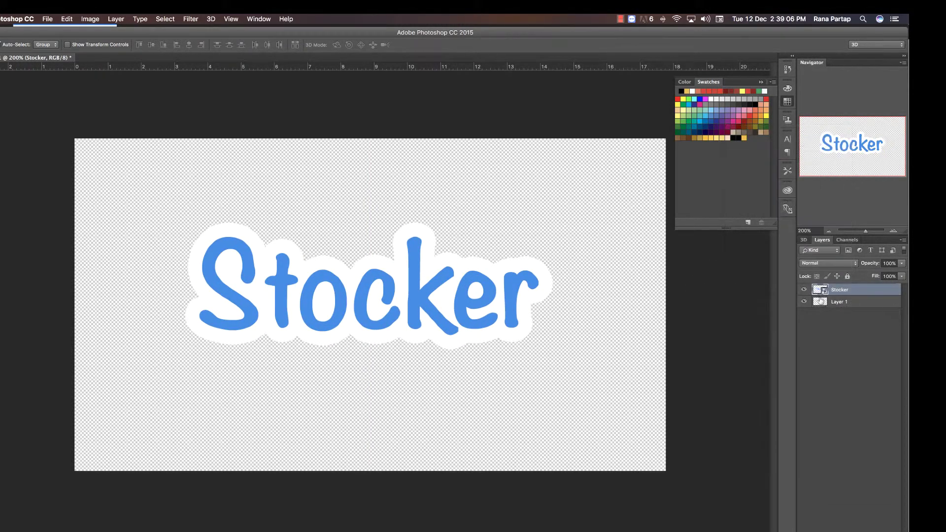
pyautogui.moveTo(466, 307); pyautogui.dragTo(473, 312)
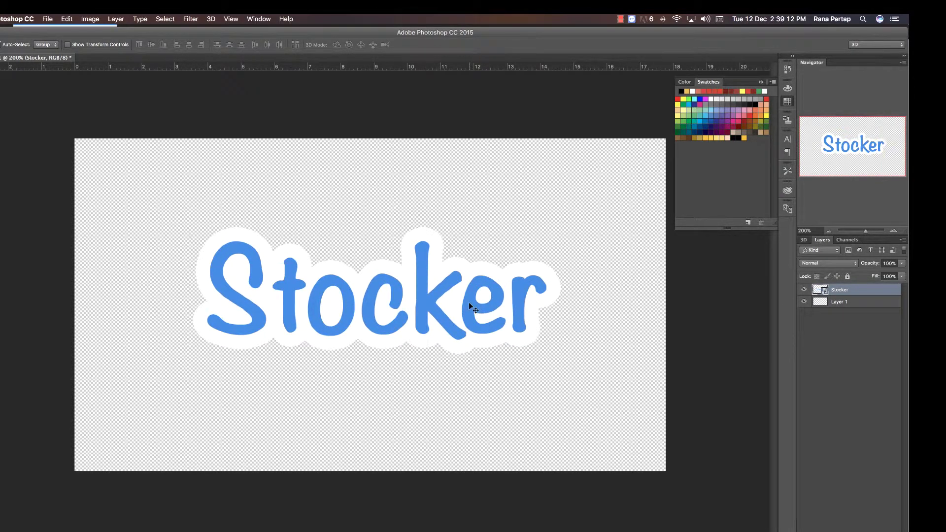
pyautogui.rightClick(863, 291)
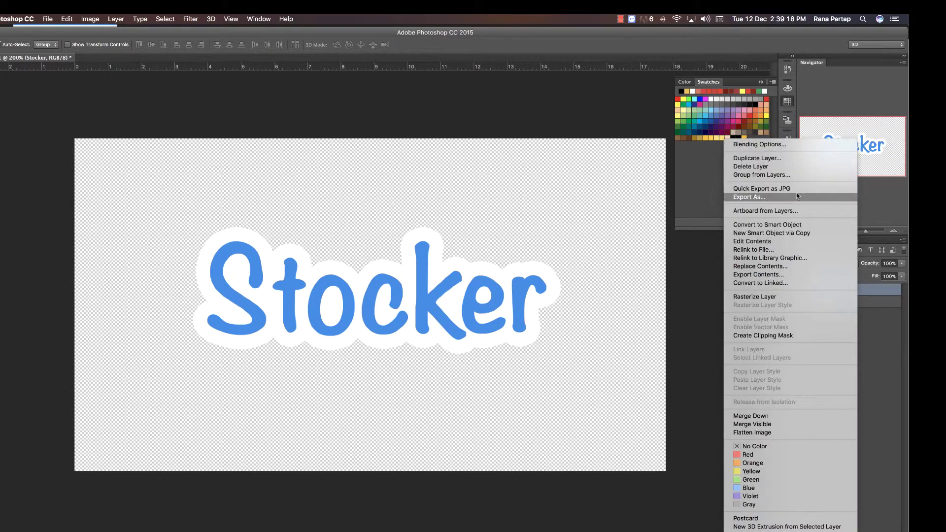
pyautogui.click(788, 144)
pyautogui.moveTo(581, 225)
pyautogui.mouseDown()
pyautogui.moveTo(562, 226)
pyautogui.moveTo(556, 195)
pyautogui.mouseUp()
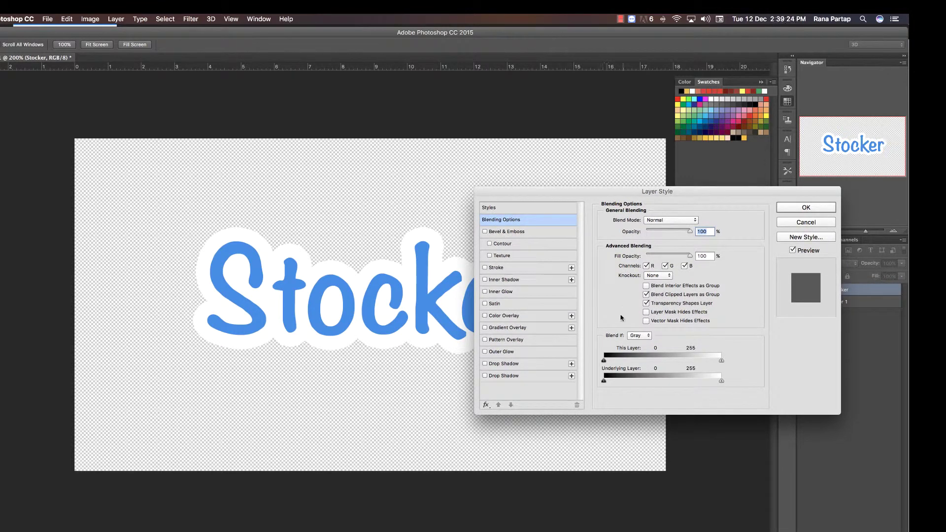
# - Add a Pattern Overlay, append the Color Paper patterns, and pick the brown cardboard tile
pyautogui.click(496, 343)
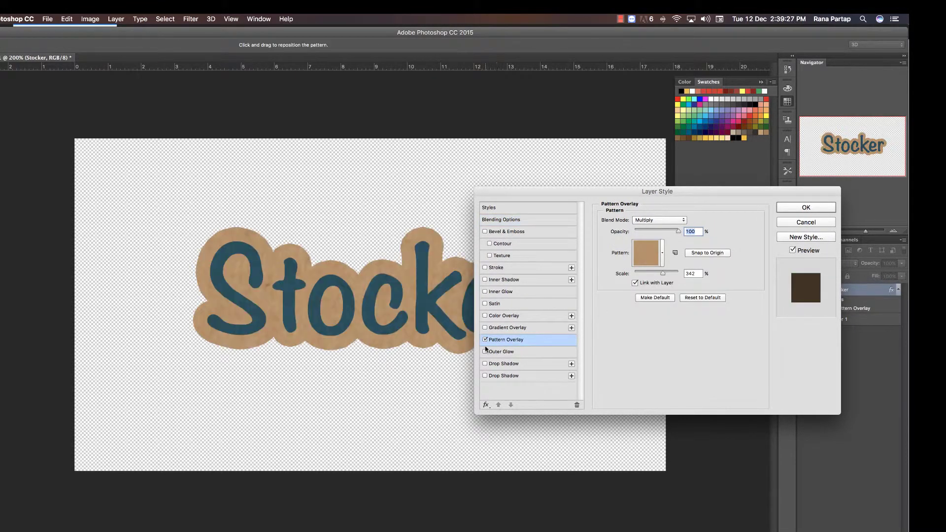
pyautogui.click(663, 255)
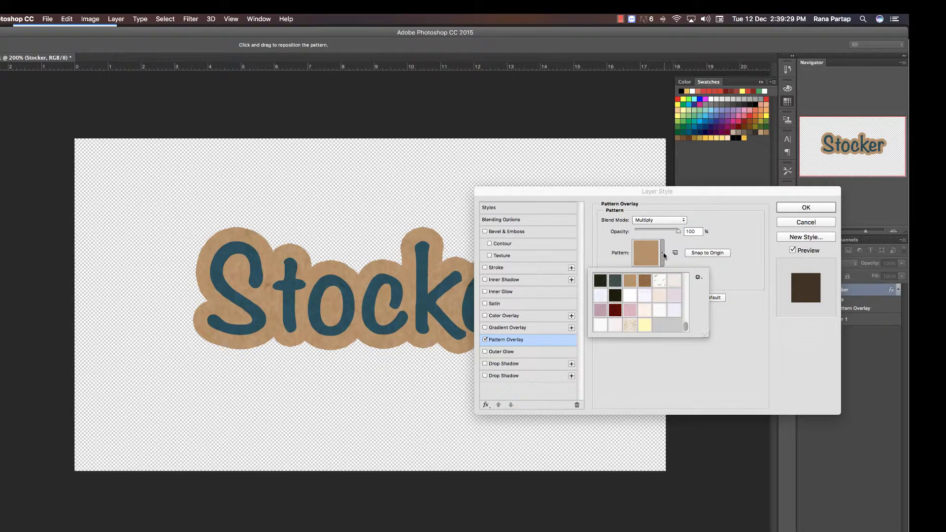
pyautogui.click(698, 277)
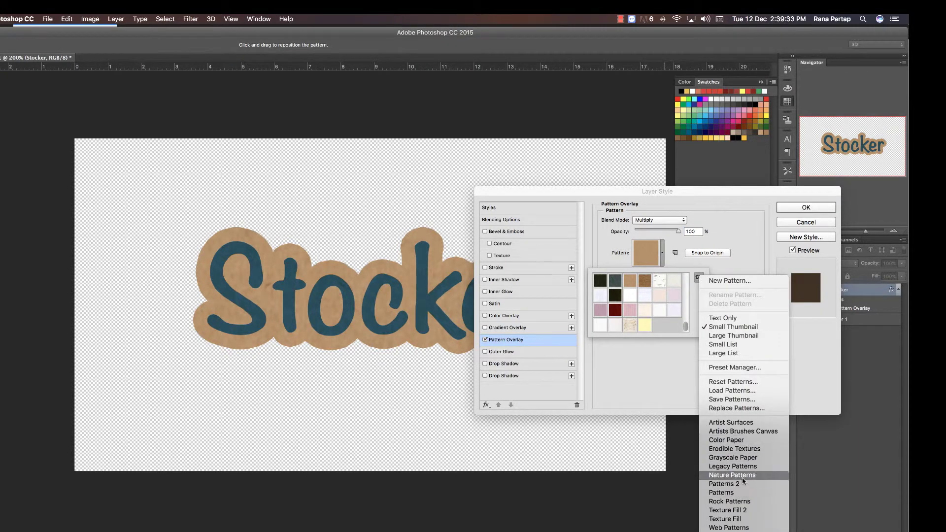
pyautogui.click(738, 445)
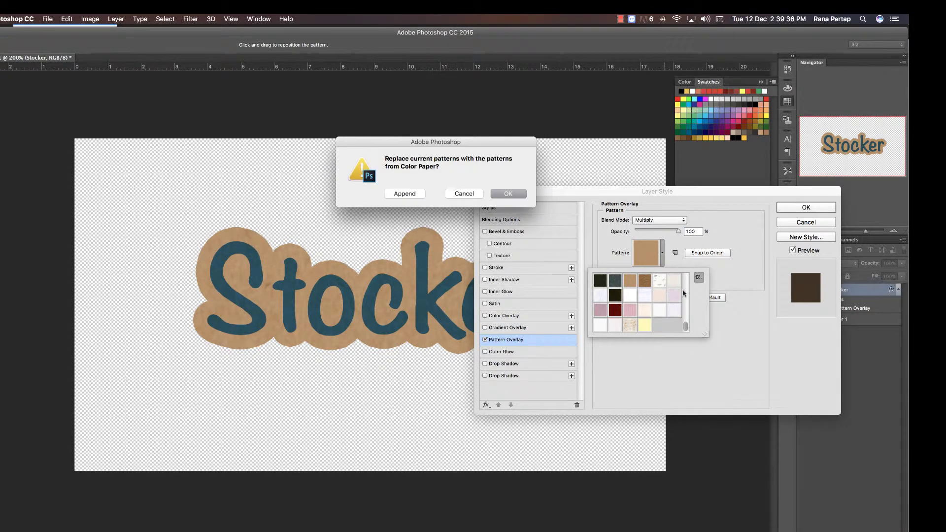
pyautogui.click(405, 194)
pyautogui.moveTo(686, 315); pyautogui.dragTo(686, 327)
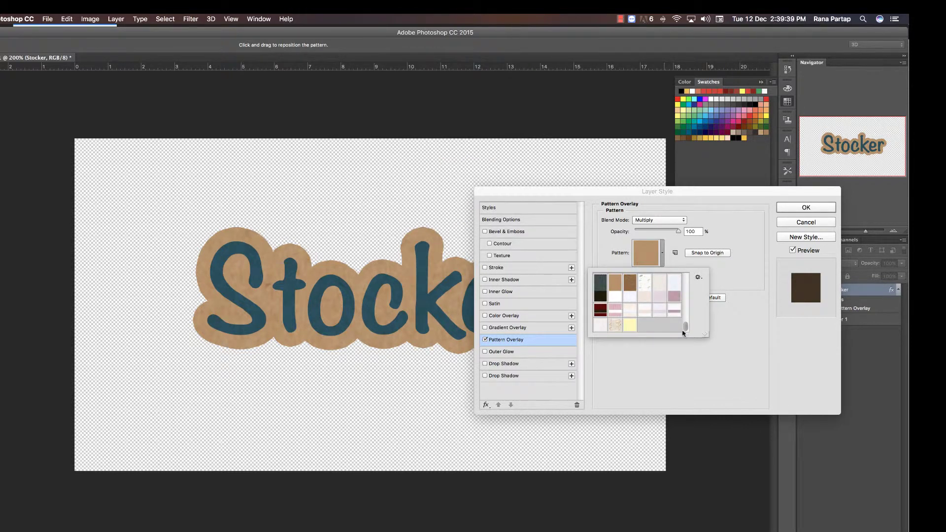
pyautogui.click(600, 325)
pyautogui.click(616, 299)
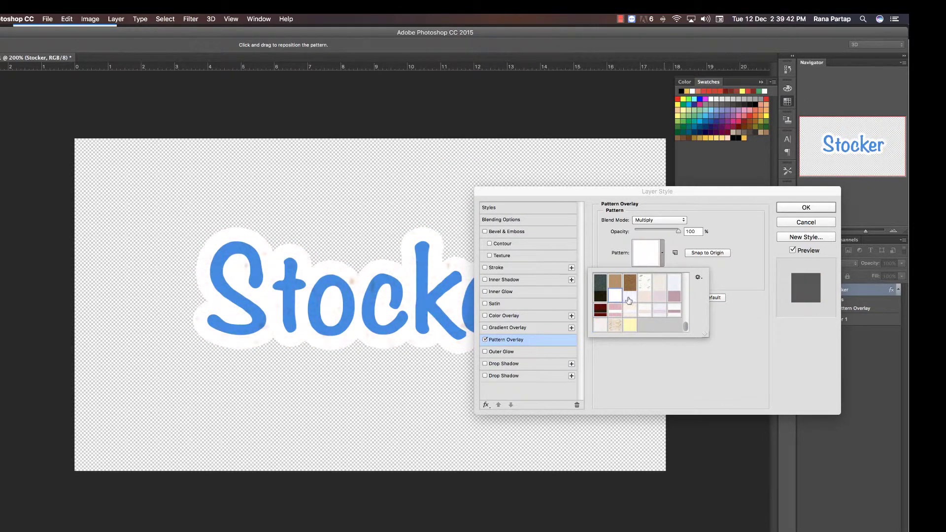
pyautogui.click(641, 294)
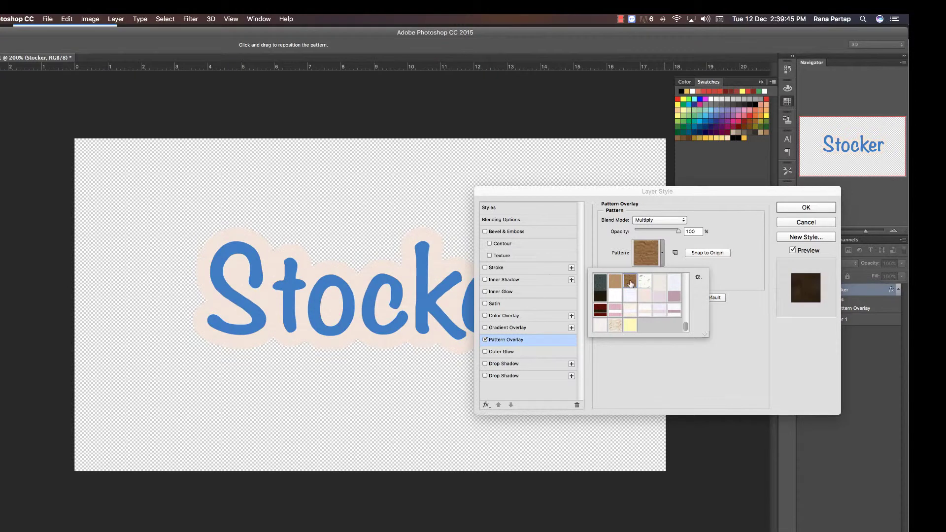
pyautogui.click(614, 285)
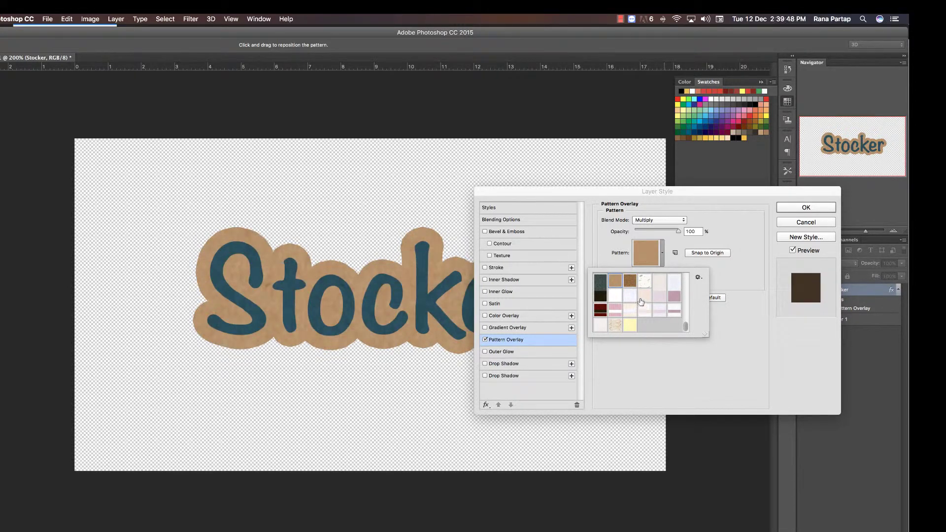
pyautogui.click(603, 238)
# - Try Normal and Overlay blend modes, then keep the pattern overlay on Multiply
pyautogui.click(663, 220)
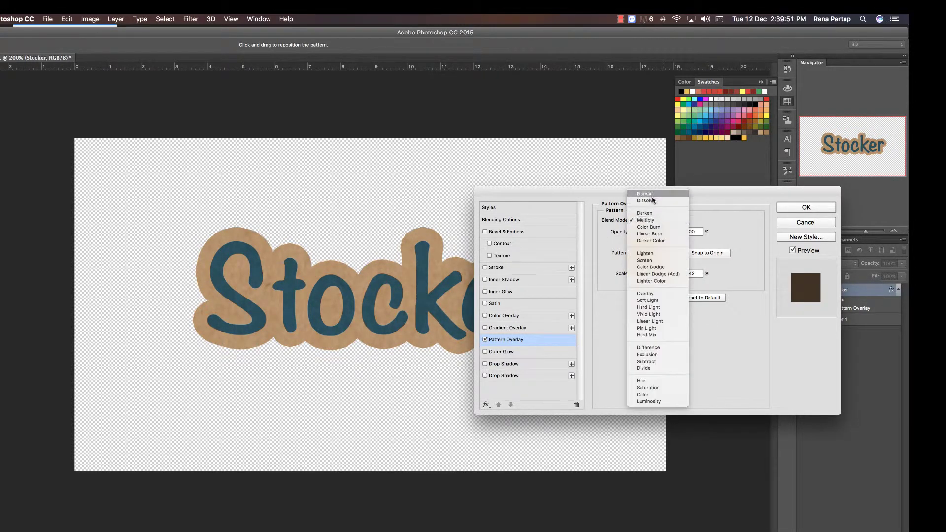
pyautogui.click(650, 195)
pyautogui.click(662, 222)
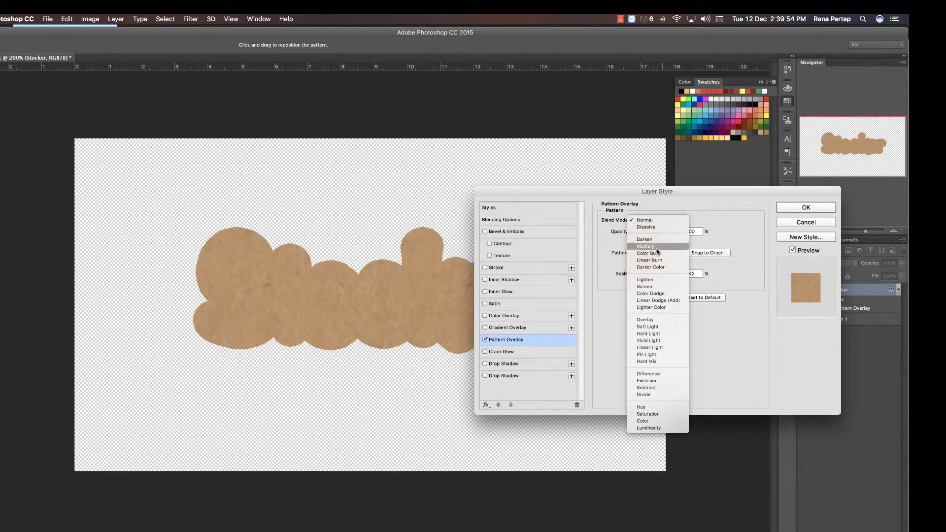
pyautogui.click(642, 319)
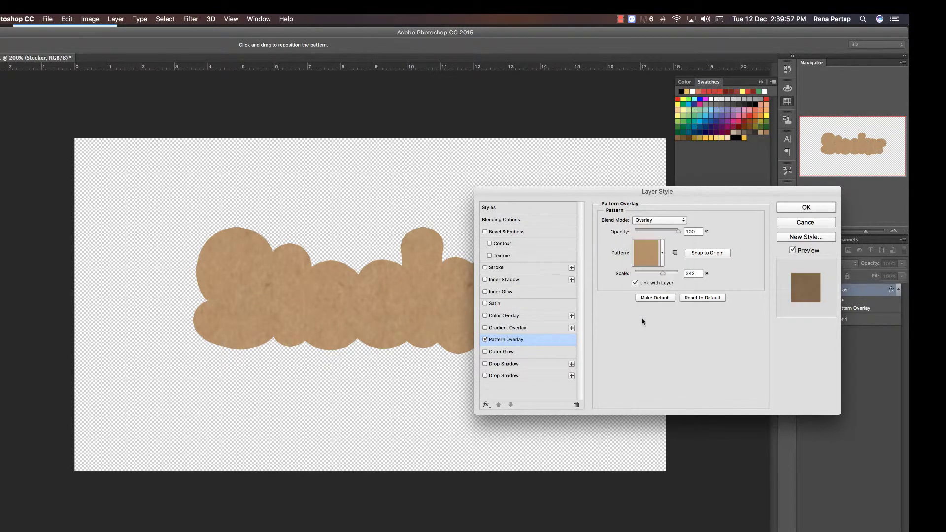
pyautogui.click(660, 220)
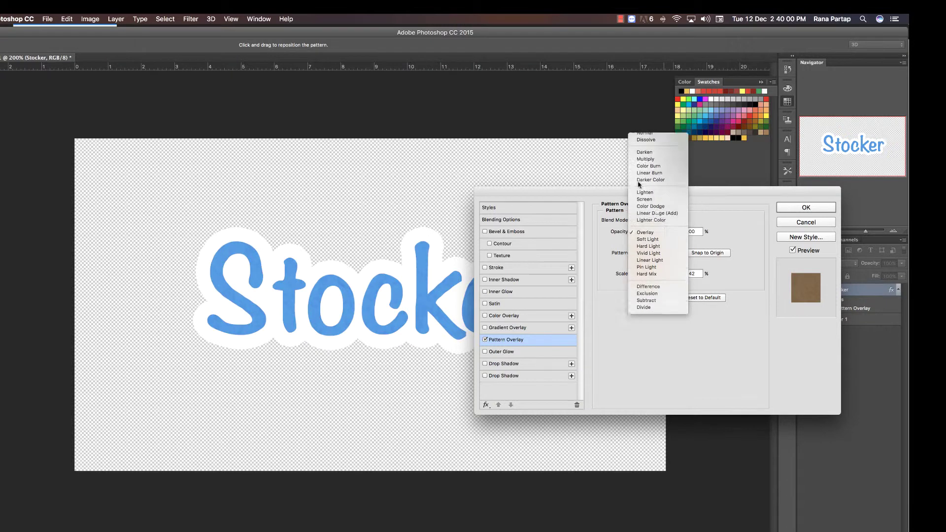
pyautogui.click(645, 159)
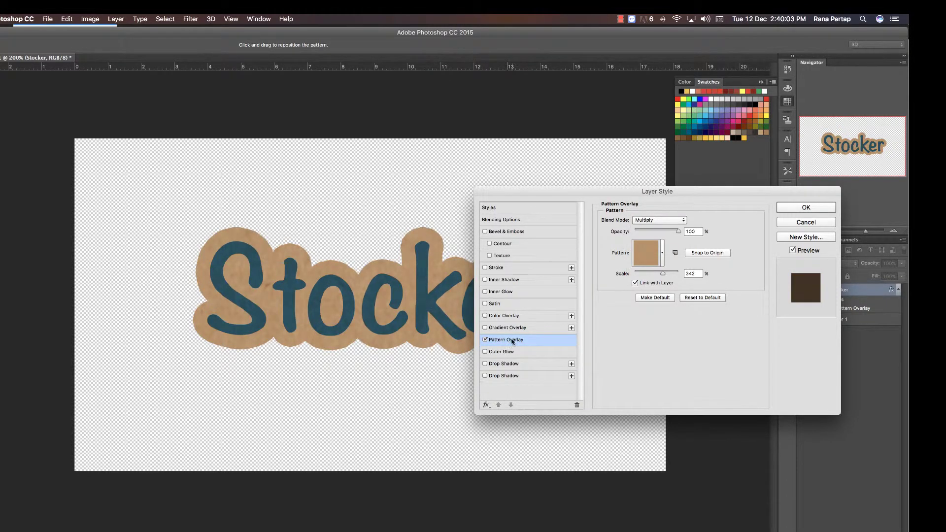
# - Try cream, beige and blue grid paper patterns, then apply a light plain paper
pyautogui.click(662, 253)
pyautogui.click(617, 298)
pyautogui.scroll(1, 628, 302)
pyautogui.scroll(1, 630, 302)
pyautogui.click(631, 302)
pyautogui.click(616, 302)
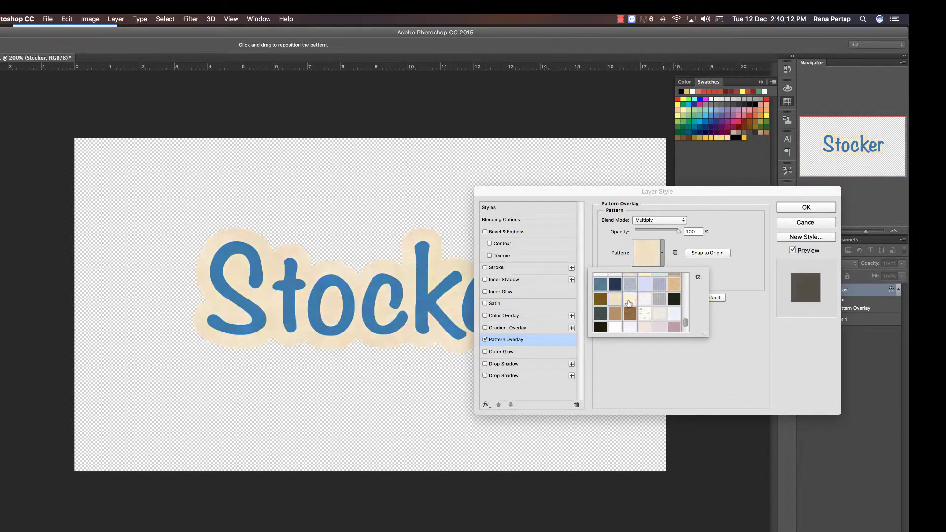
pyautogui.click(644, 301)
pyautogui.click(659, 318)
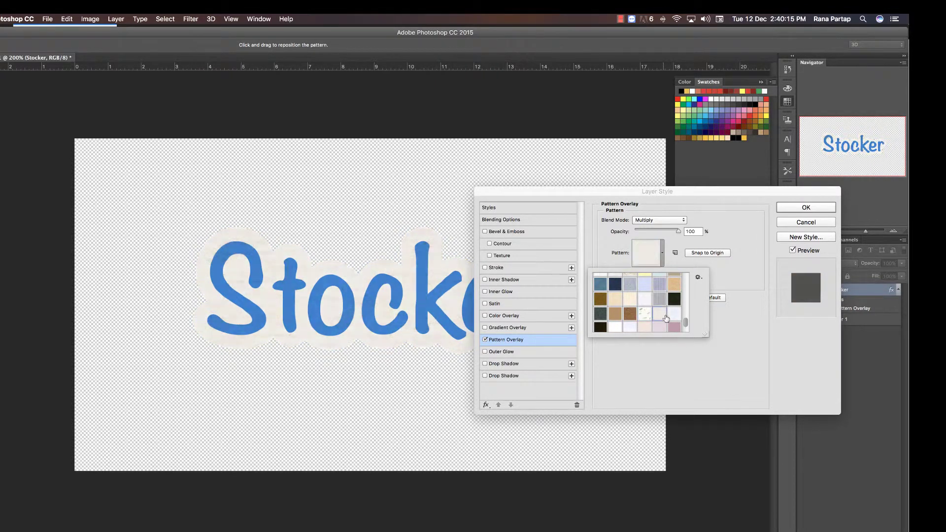
pyautogui.doubleClick(678, 317)
# - Compare more paper textures, settle on the tan cardboard pattern, and accept the overlay
pyautogui.click(663, 255)
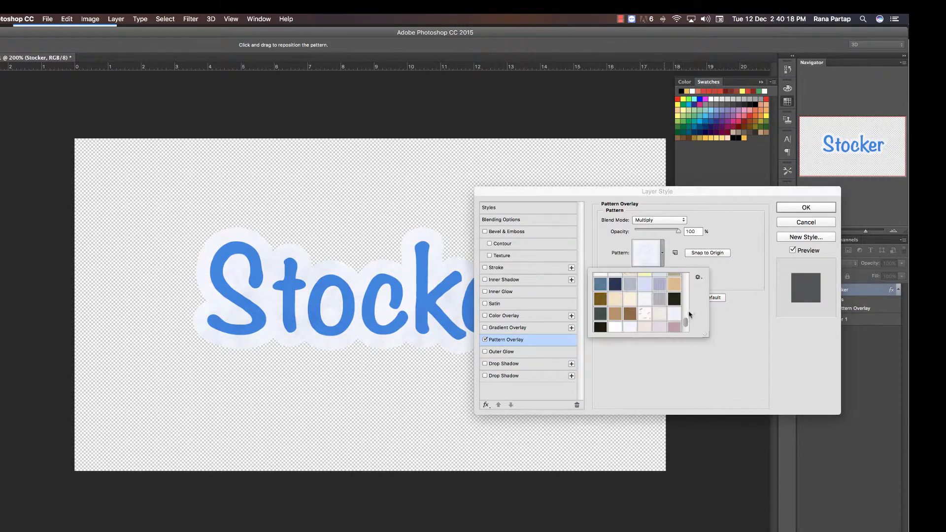
pyautogui.scroll(2, 687, 318)
pyautogui.click(615, 311)
pyautogui.click(600, 311)
pyautogui.click(630, 296)
pyautogui.click(660, 298)
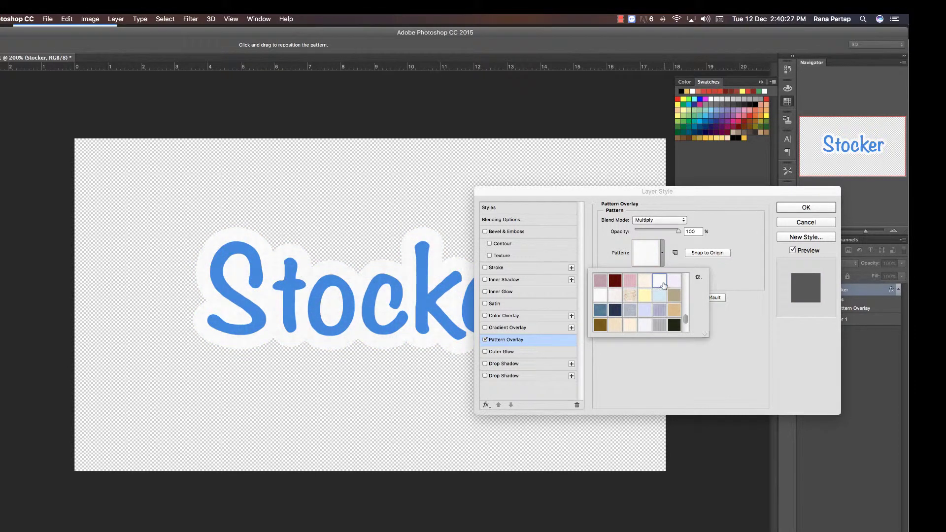
pyautogui.click(674, 281)
pyautogui.scroll(-3, 666, 321)
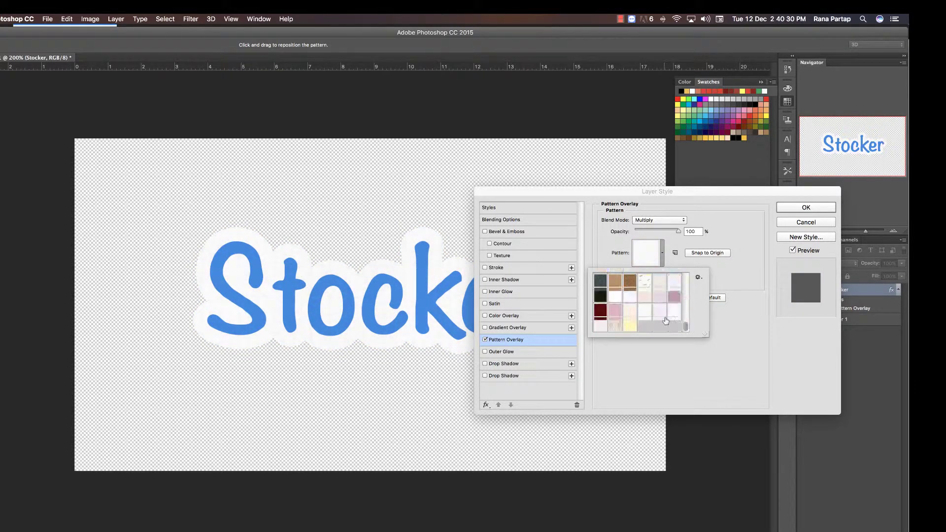
pyautogui.click(618, 285)
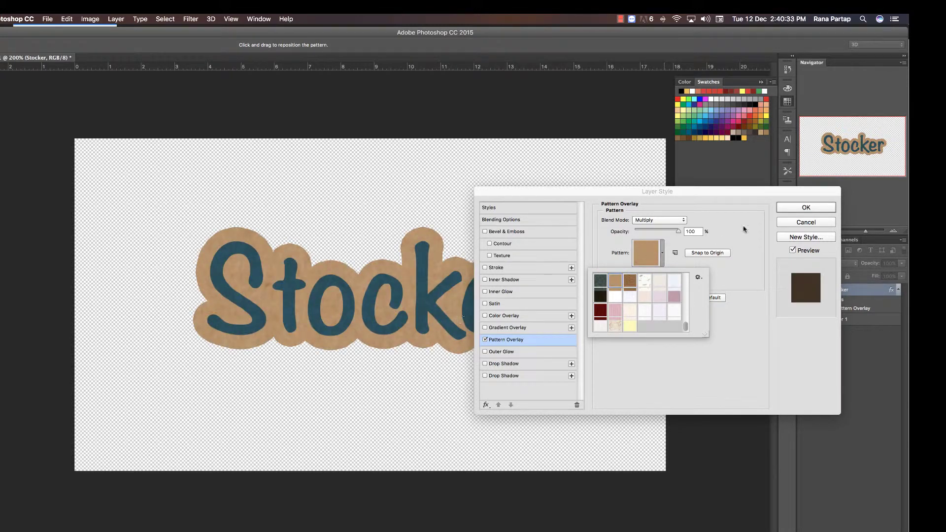
pyautogui.click(784, 209)
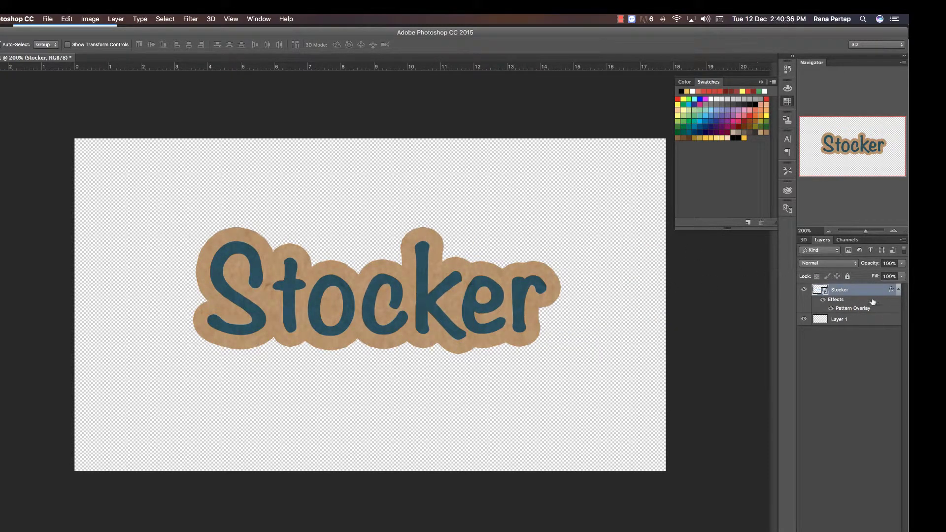
# - Rasterize the Stocker layer, converting it to a smart object and back to pixels
pyautogui.rightClick(863, 293)
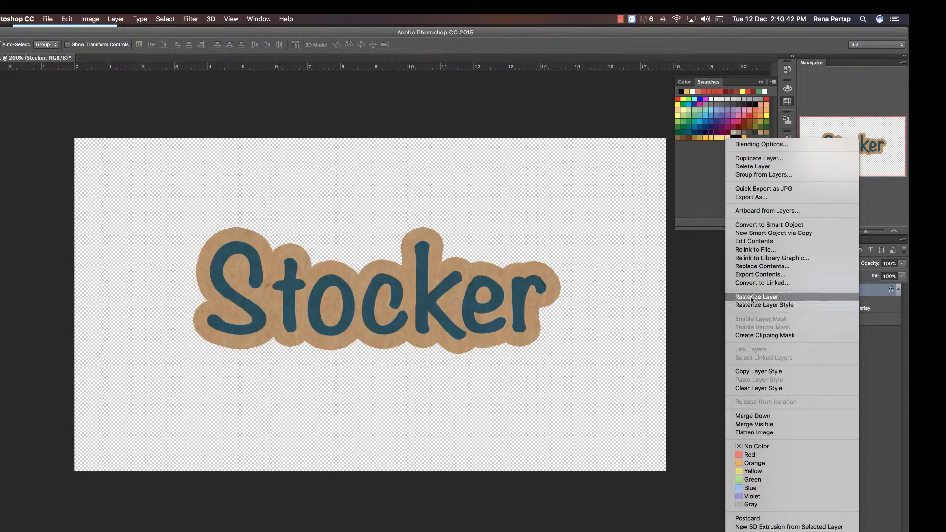
pyautogui.click(758, 298)
pyautogui.rightClick(844, 292)
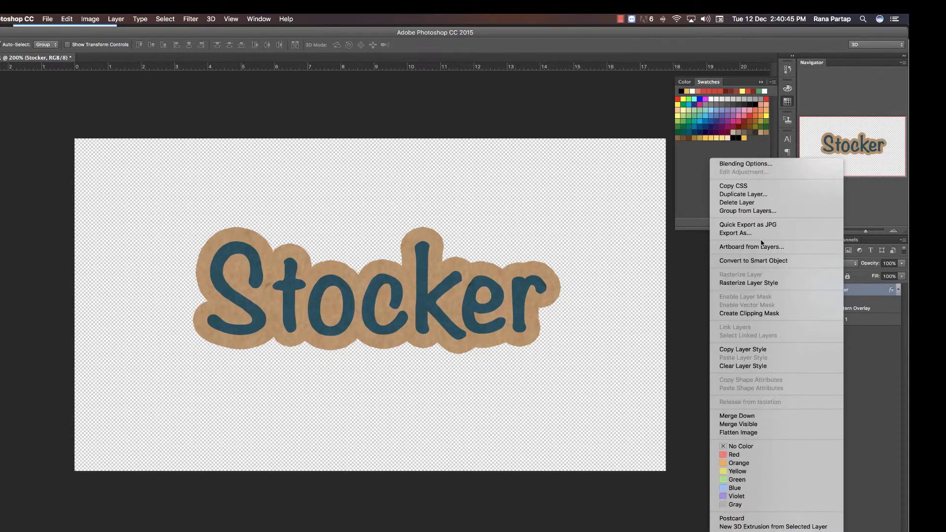
pyautogui.click(745, 262)
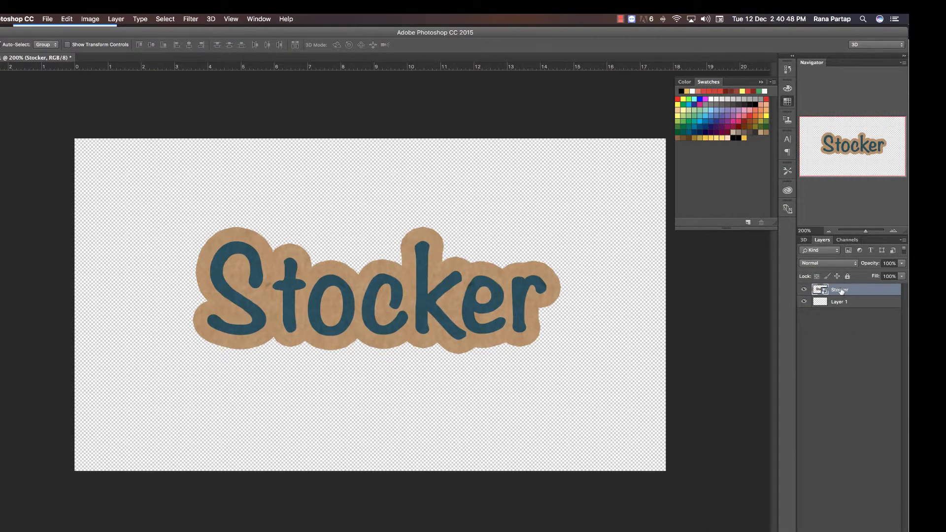
pyautogui.rightClick(842, 292)
pyautogui.click(747, 297)
# - Draw a triangular Polygonal Lasso selection over the S's top-left corner
pyautogui.click(4, 165)
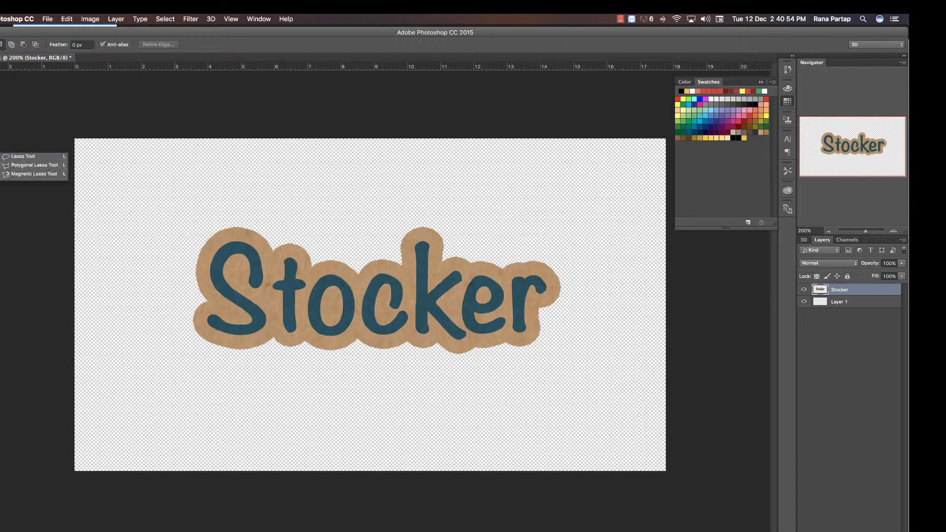
pyautogui.click(17, 169)
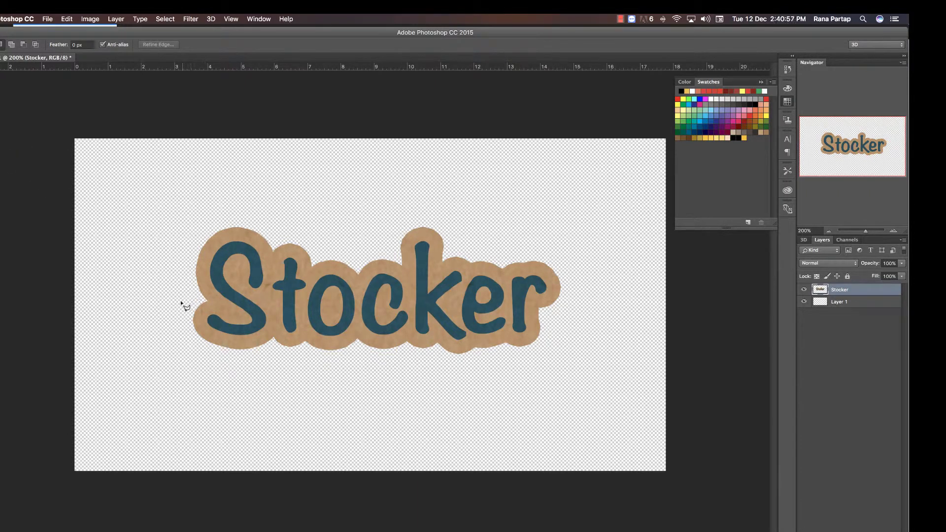
pyautogui.click(157, 307)
pyautogui.click(344, 232)
pyautogui.click(175, 171)
pyautogui.click(157, 307)
pyautogui.press('v')
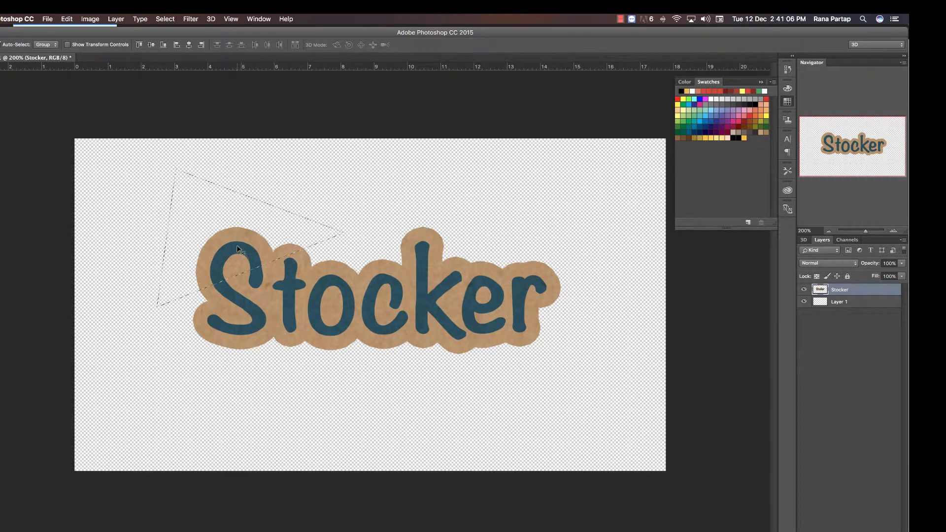
pyautogui.moveTo(258, 243); pyautogui.dragTo(258, 232)
pyautogui.hotkey('ctrl', 'z')
pyautogui.press('l')
# - Cut the selected corner onto Layer 2 and shift it up-left to open a gap
pyautogui.rightClick(215, 230)
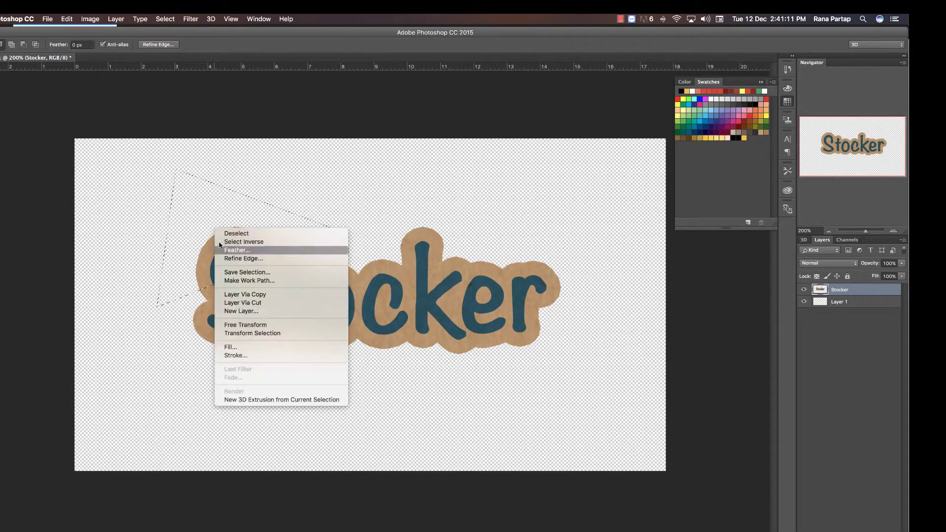
pyautogui.click(256, 307)
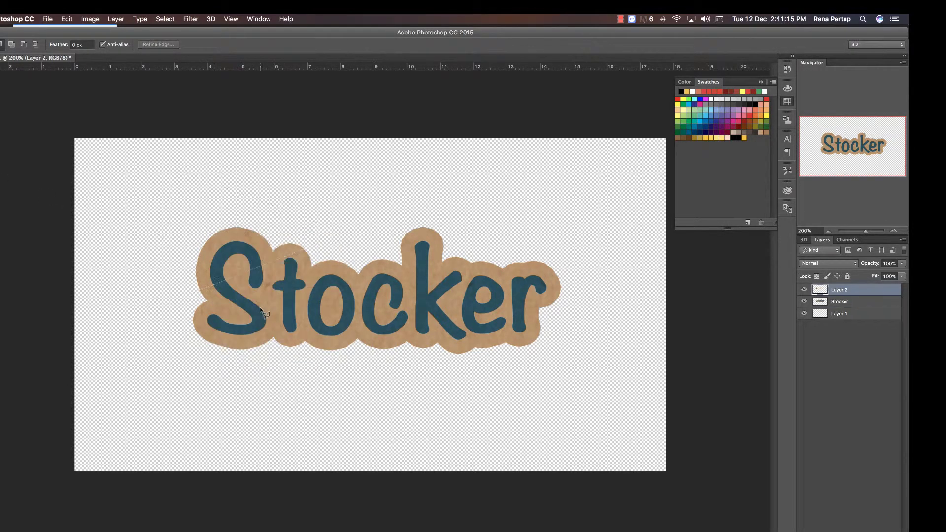
pyautogui.press('v')
pyautogui.moveTo(247, 252); pyautogui.dragTo(250, 249)
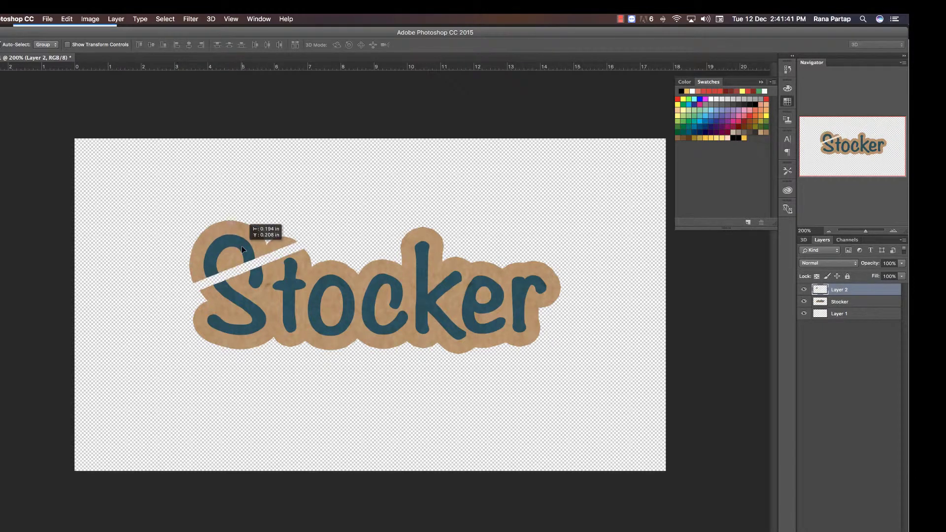
# - Rotate the Layer 2 corner piece 180° and place it over the top of the S
pyautogui.click(67, 18)
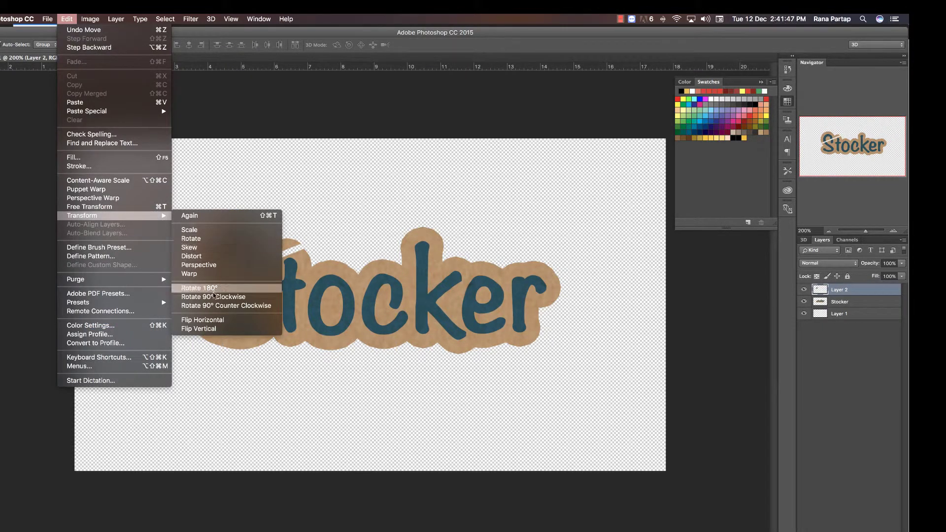
pyautogui.click(206, 292)
pyautogui.moveTo(268, 251)
pyautogui.mouseDown()
pyautogui.moveTo(267, 279)
pyautogui.moveTo(276, 279)
pyautogui.moveTo(265, 298)
pyautogui.mouseUp()
pyautogui.click(271, 244)
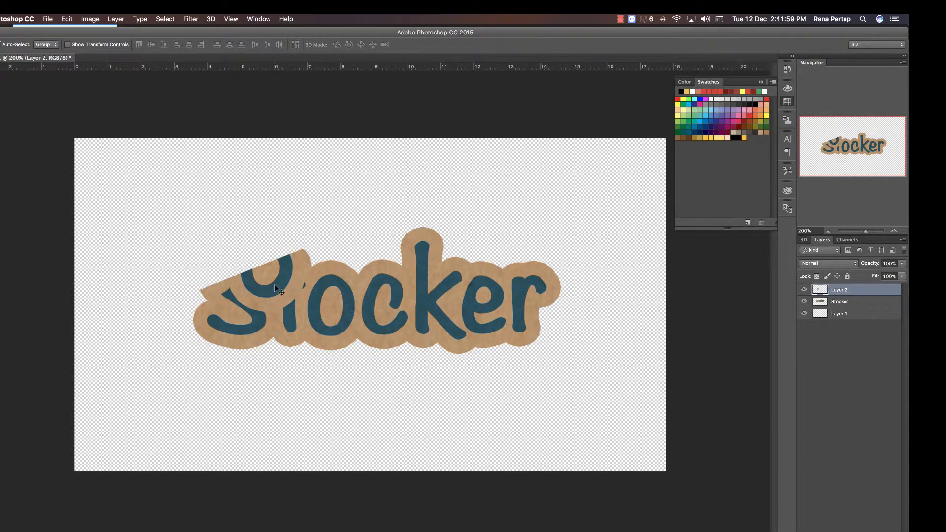
pyautogui.click(748, 302)
pyautogui.click(837, 291)
pyautogui.rightClick(857, 291)
# - Give the Layer 2 corner piece a white Color Overlay
pyautogui.click(772, 164)
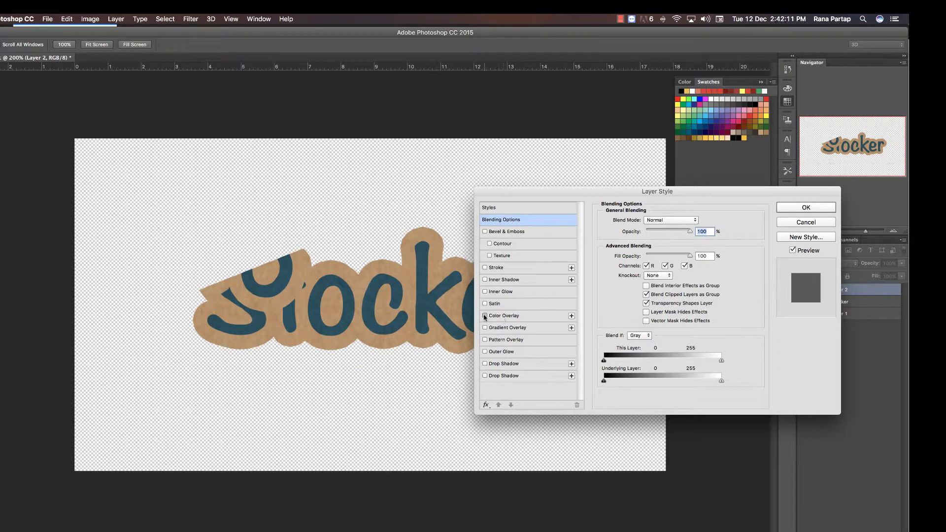
pyautogui.click(484, 316)
pyautogui.click(698, 223)
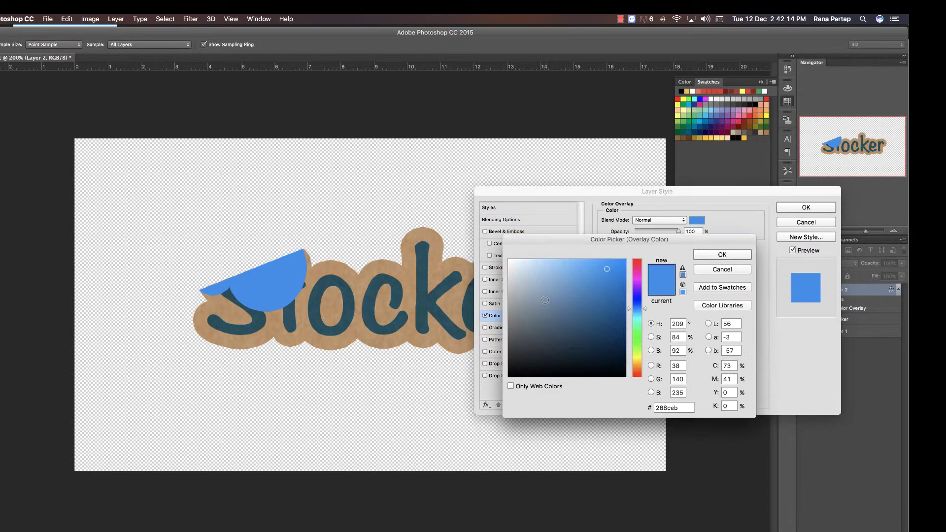
pyautogui.click(557, 267)
pyautogui.click(710, 252)
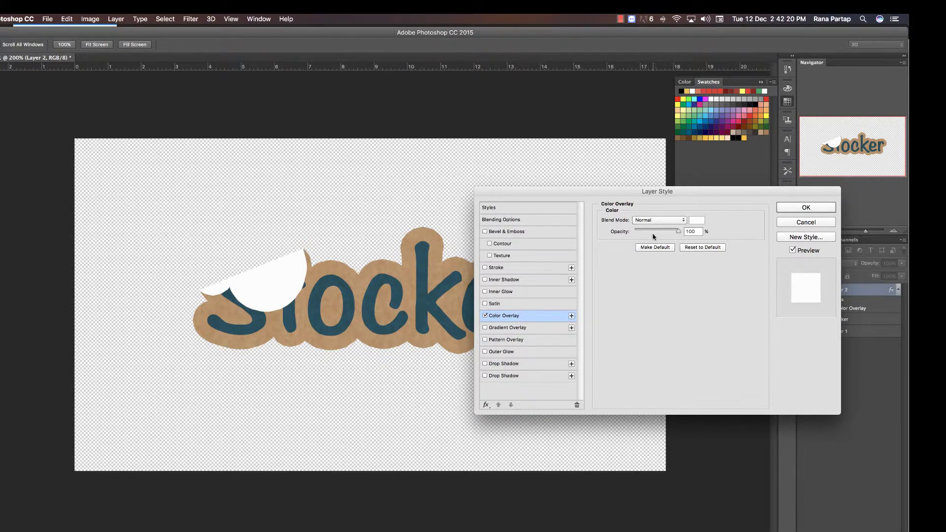
# - Add a warm grey Satin at about 41% opacity, 34 px distance, 24 px size, and apply
pyautogui.click(495, 304)
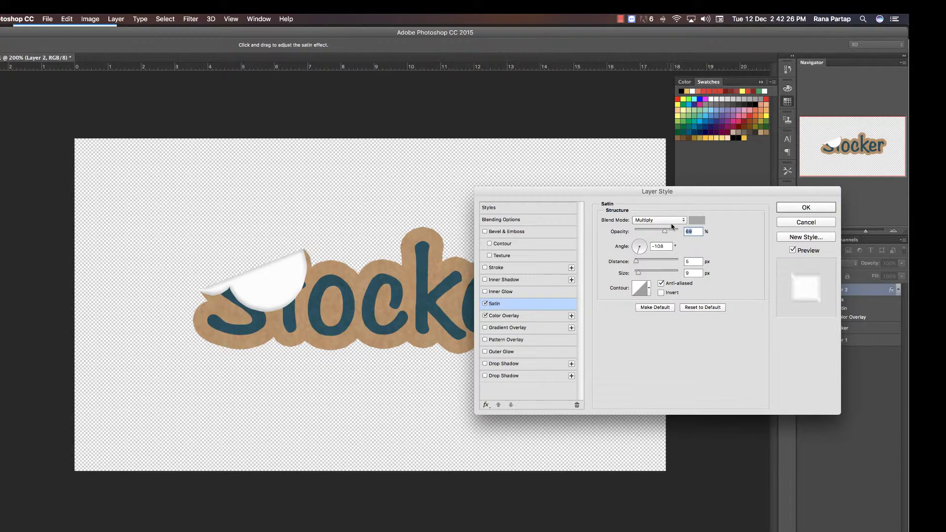
pyautogui.click(696, 221)
pyautogui.moveTo(524, 290); pyautogui.dragTo(515, 297)
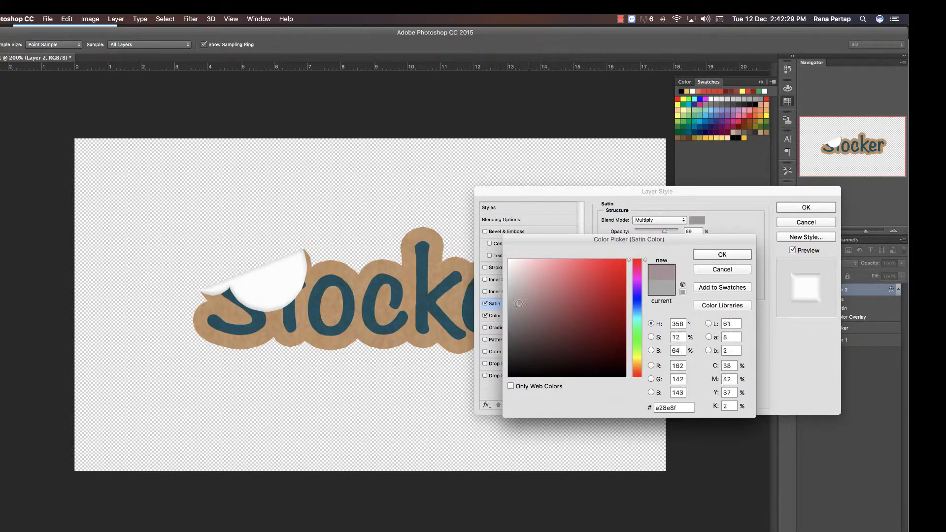
pyautogui.click(715, 256)
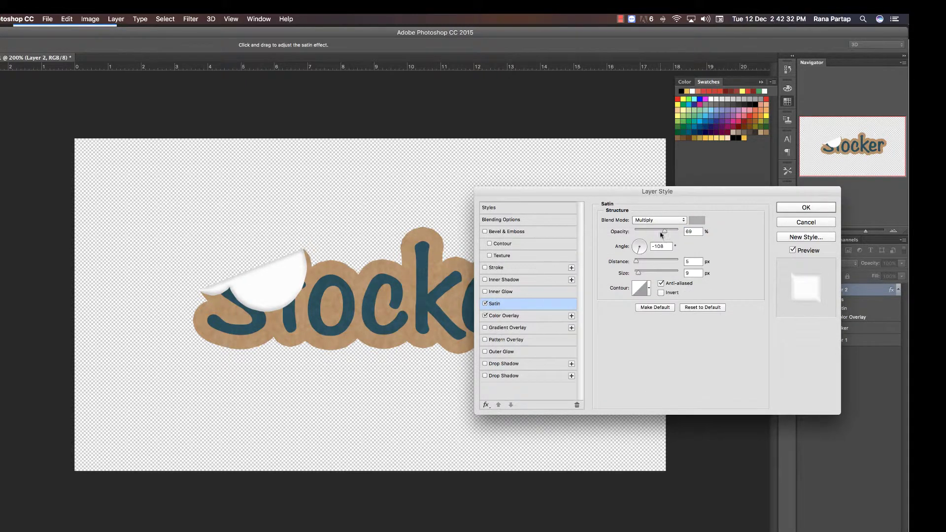
pyautogui.moveTo(664, 233); pyautogui.dragTo(669, 234)
pyautogui.moveTo(640, 264); pyautogui.dragTo(645, 262)
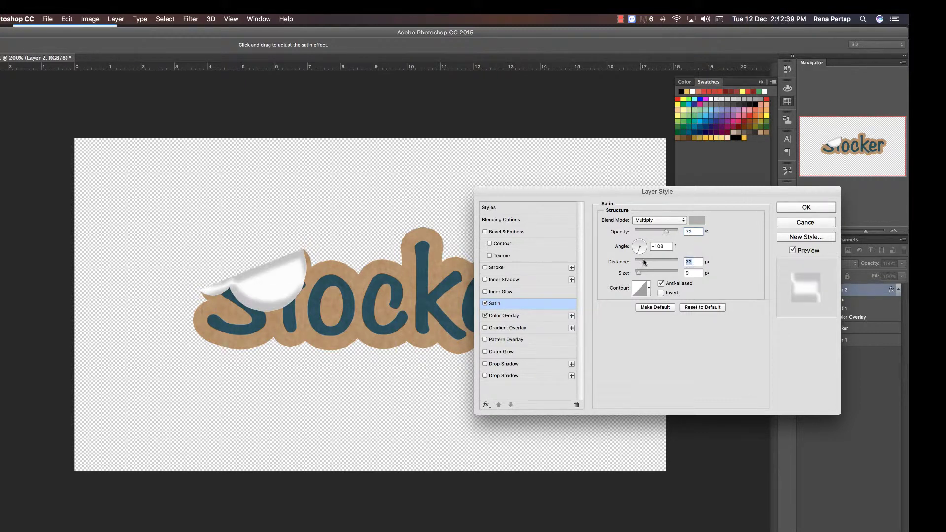
pyautogui.moveTo(666, 231); pyautogui.dragTo(655, 232)
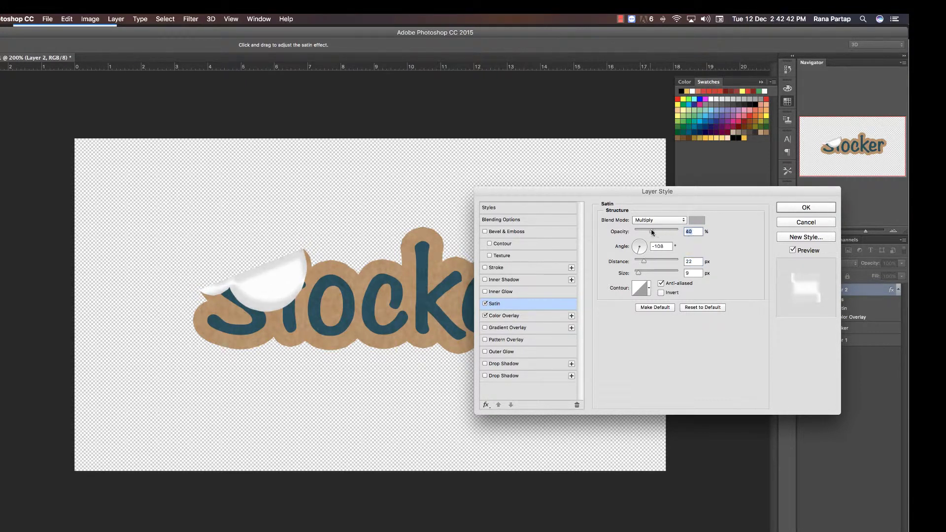
pyautogui.moveTo(639, 274); pyautogui.dragTo(640, 273)
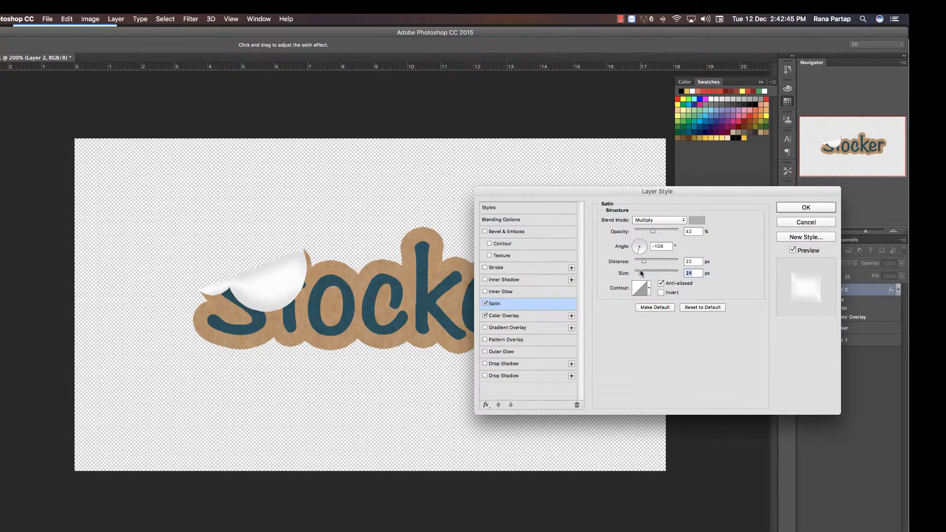
pyautogui.click(651, 231)
pyautogui.moveTo(643, 261)
pyautogui.mouseDown()
pyautogui.moveTo(656, 263)
pyautogui.moveTo(650, 247)
pyautogui.moveTo(652, 257)
pyautogui.mouseUp()
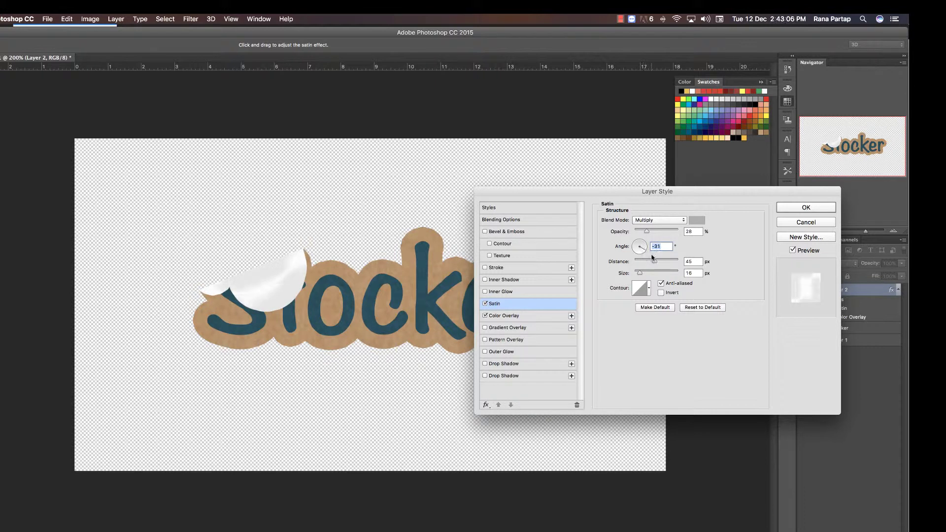
pyautogui.click(799, 207)
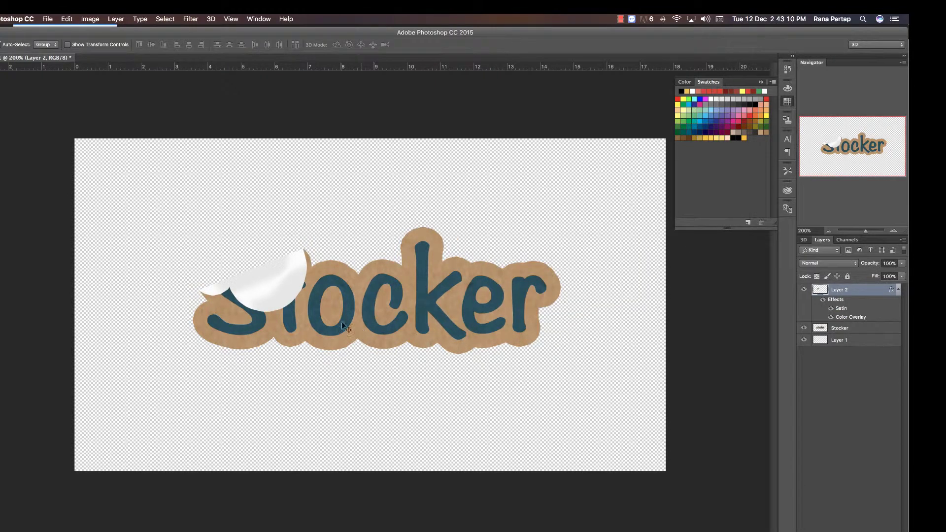
# - Fill Layer 1 with black and zoom in on the sticker
pyautogui.click(817, 343)
pyautogui.hotkey('alt', 'BackSpace')
pyautogui.press('z')
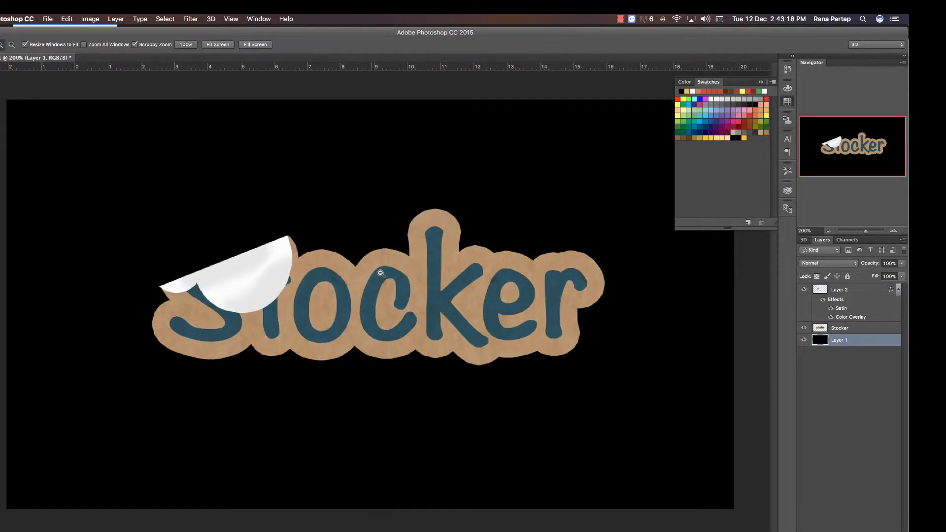
pyautogui.moveTo(349, 300); pyautogui.dragTo(368, 310)
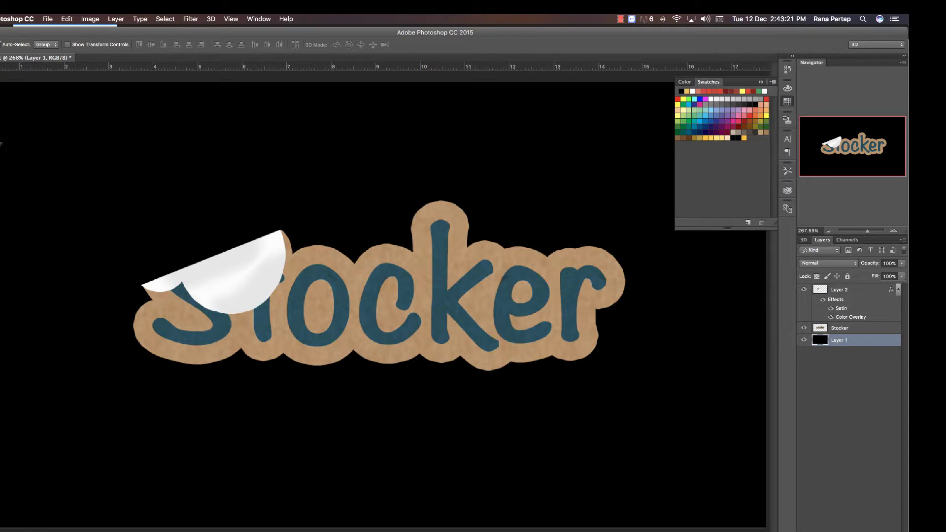
# - Raise the peel's Satin opacity to 73% and distance to 27 px
pyautogui.press('v')
pyautogui.click(253, 275)
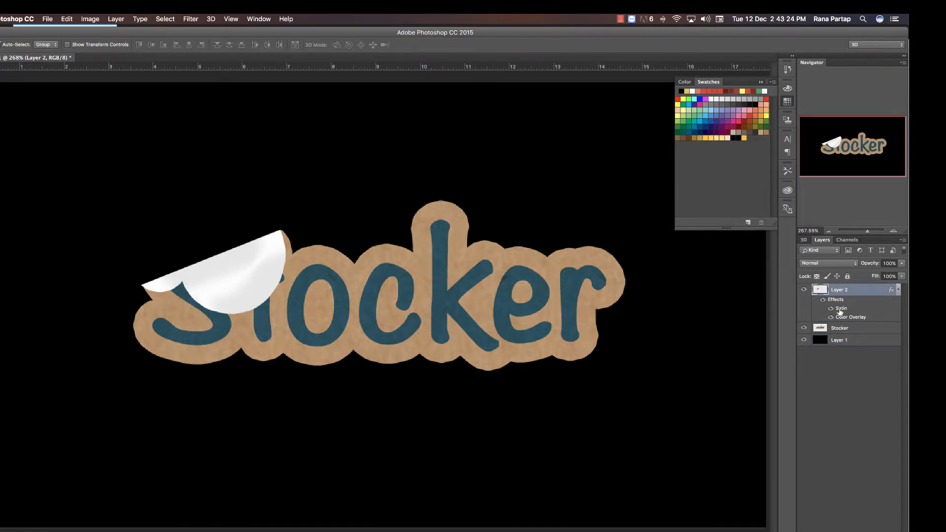
pyautogui.doubleClick(840, 309)
pyautogui.moveTo(648, 231)
pyautogui.mouseDown()
pyautogui.moveTo(664, 232)
pyautogui.moveTo(649, 262)
pyautogui.mouseUp()
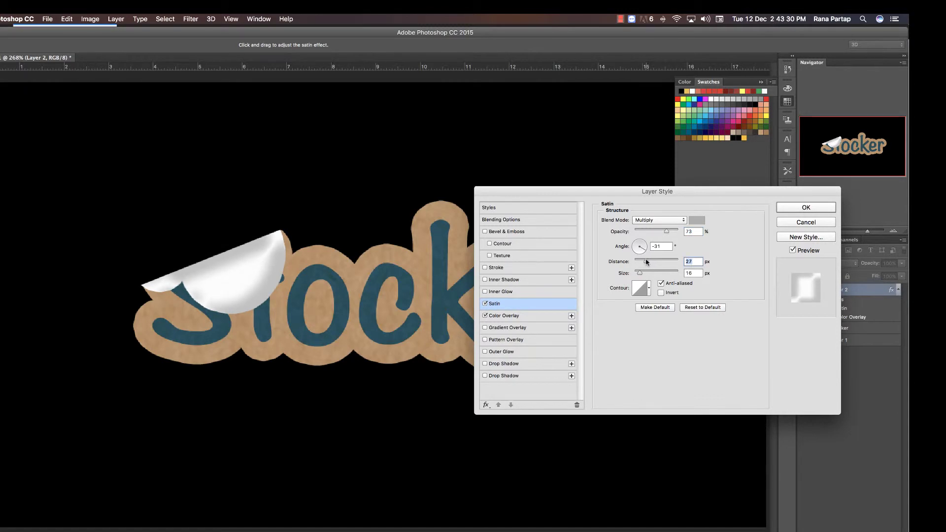
pyautogui.click(790, 215)
pyautogui.press('z')
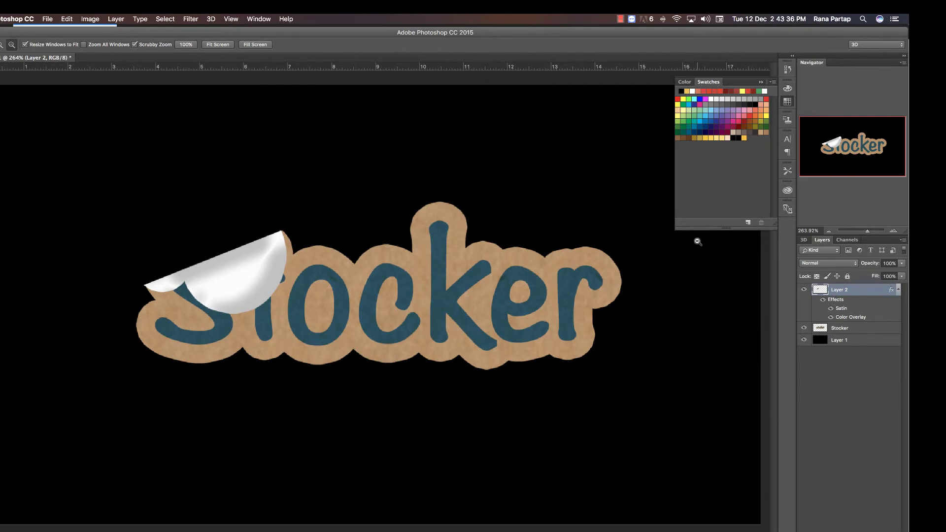